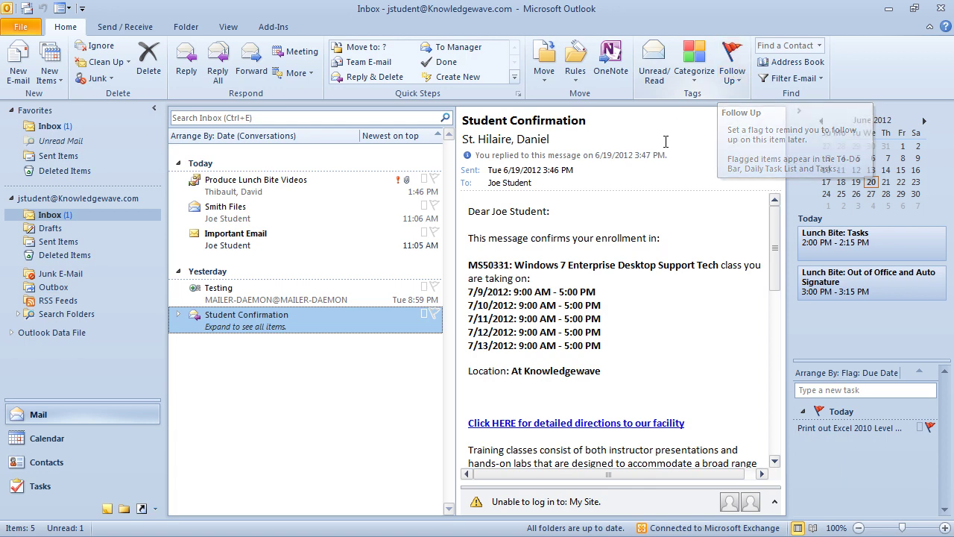
# - View the calendar's daily task list and the Tasks folder, and return to the mail inbox
pyautogui.click(97, 438)
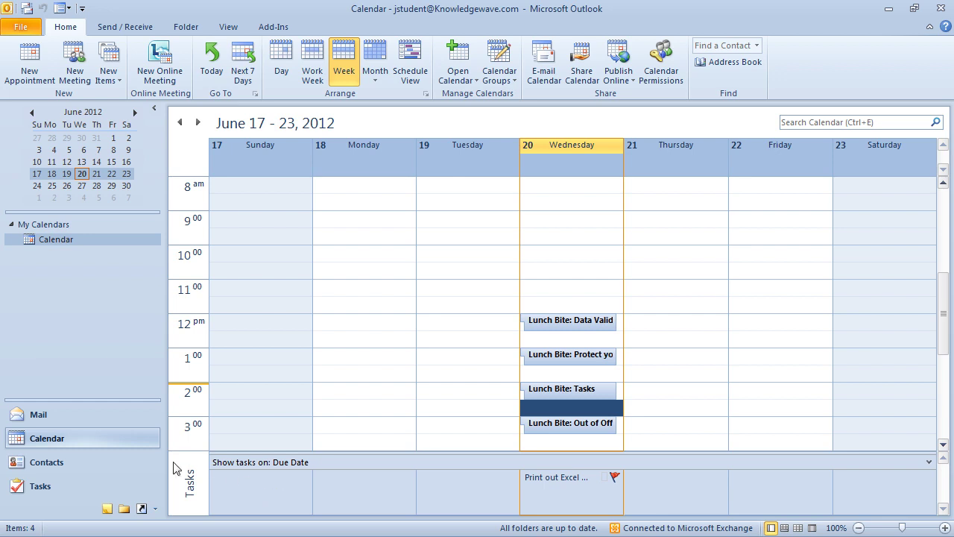
pyautogui.click(106, 488)
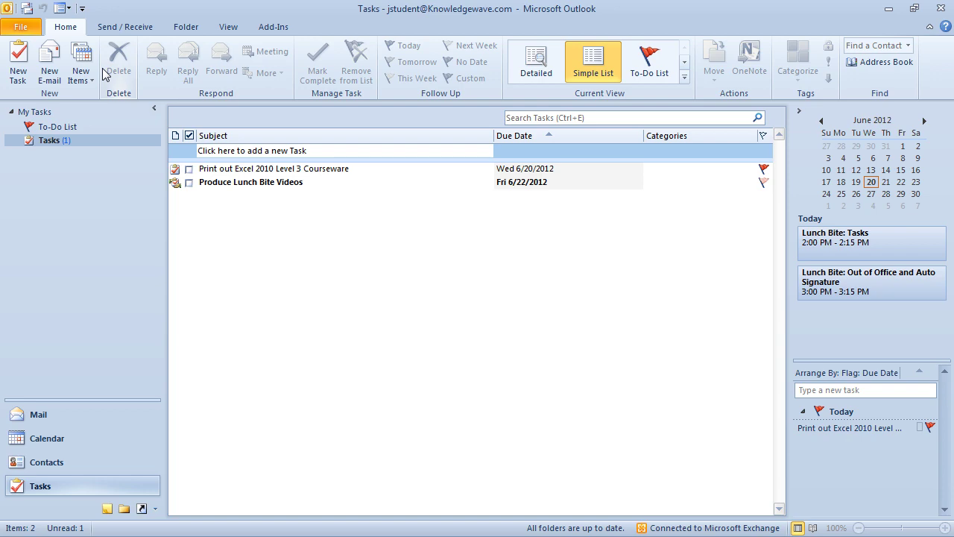
pyautogui.click(71, 415)
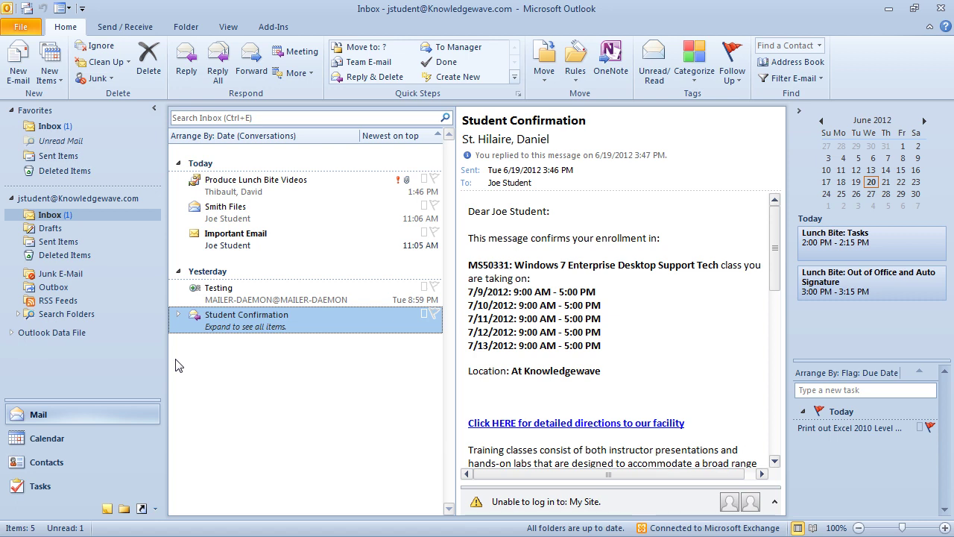
# - Look over the flag options for the Student Confirmation message and flag it for follow-up today
pyautogui.moveTo(200, 320)
pyautogui.rightClick(439, 320)
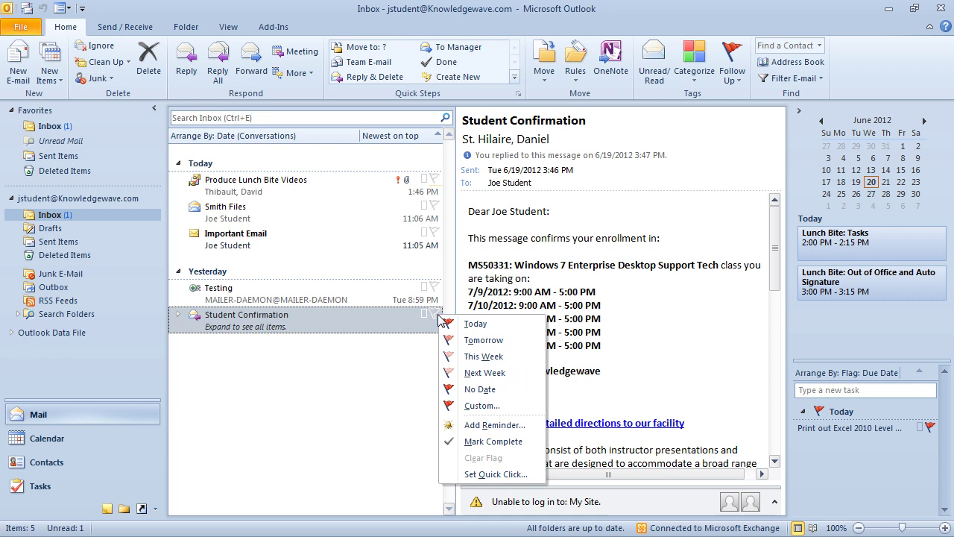
pyautogui.click(438, 317)
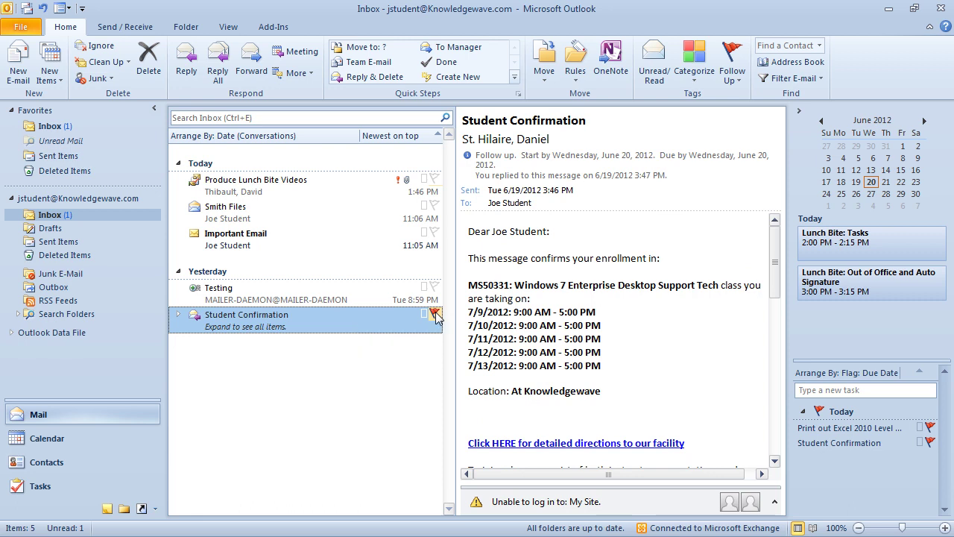
# - Review the Quick Click flag choices and confirm Today as the default flag
pyautogui.rightClick(436, 316)
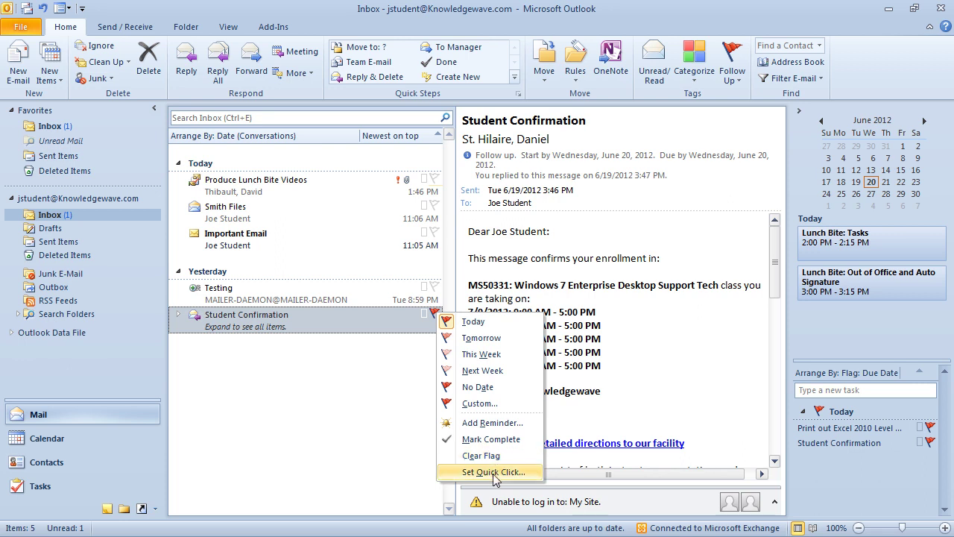
pyautogui.click(493, 472)
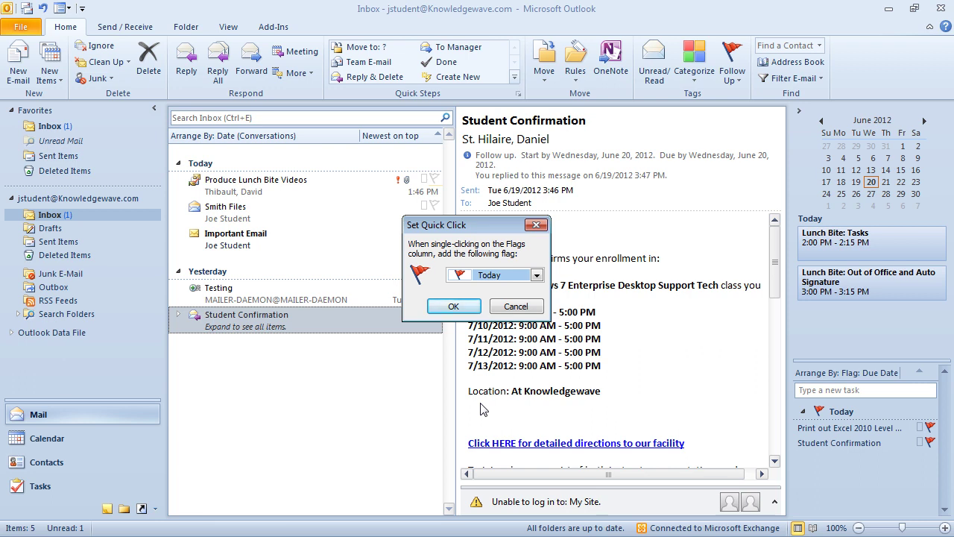
pyautogui.click(537, 276)
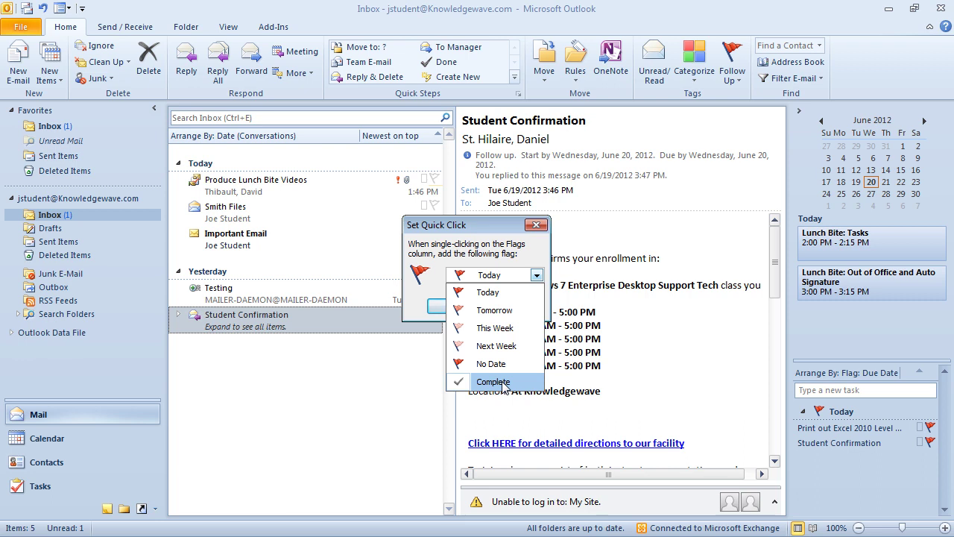
pyautogui.click(535, 276)
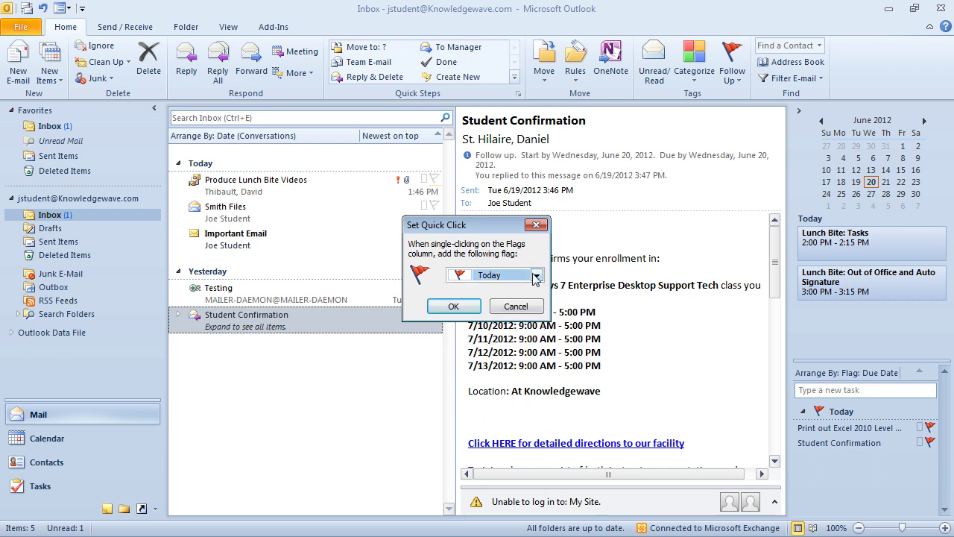
pyautogui.click(453, 306)
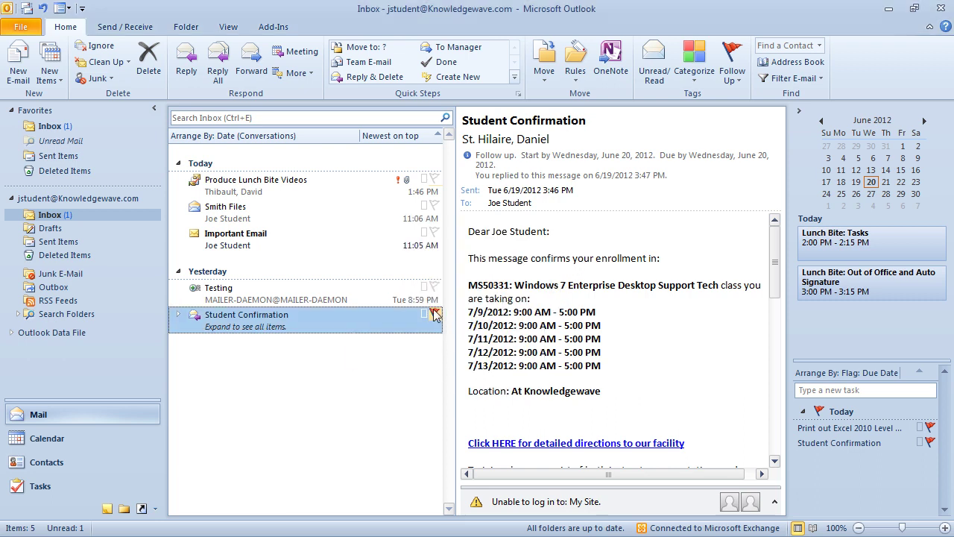
# - Change the follow-up flag of the Student Confirmation message to Tomorrow
pyautogui.rightClick(435, 314)
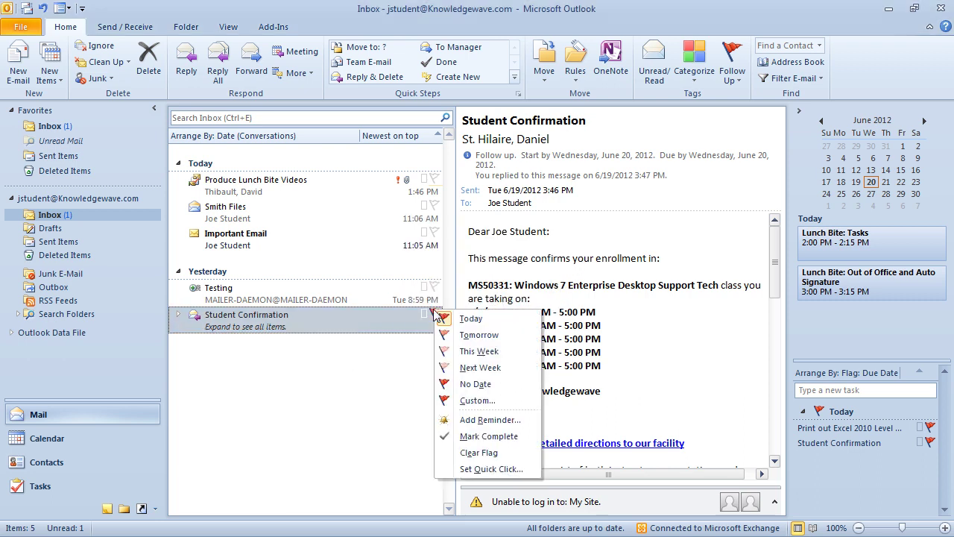
pyautogui.click(477, 335)
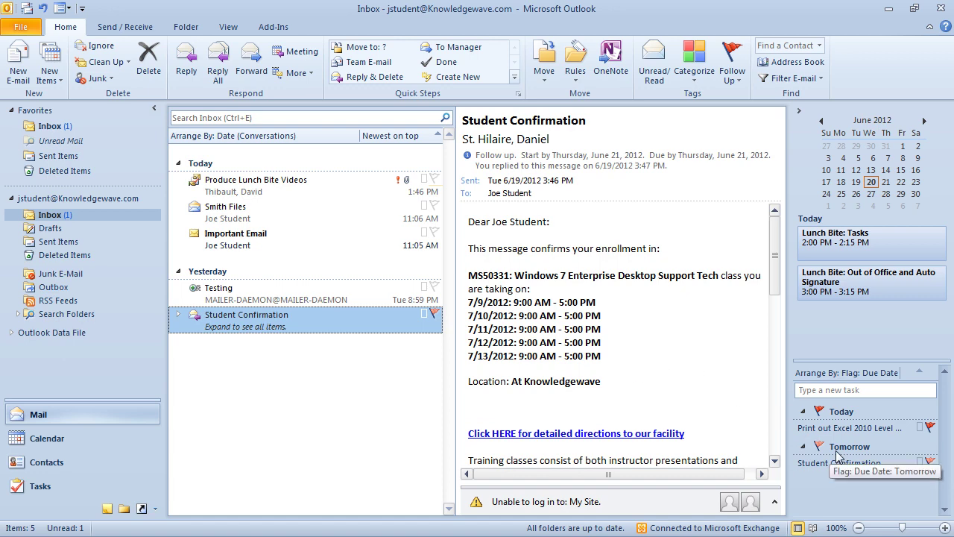
pyautogui.moveTo(845, 467)
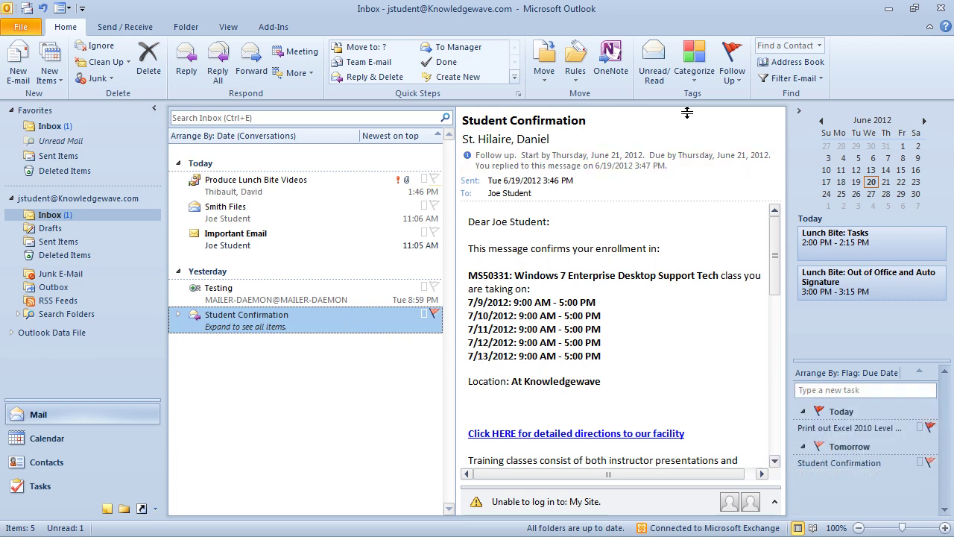
# - Examine the Follow Up options for the Student Confirmation message, both from the inbox and in the opened message, and close the message
pyautogui.click(735, 87)
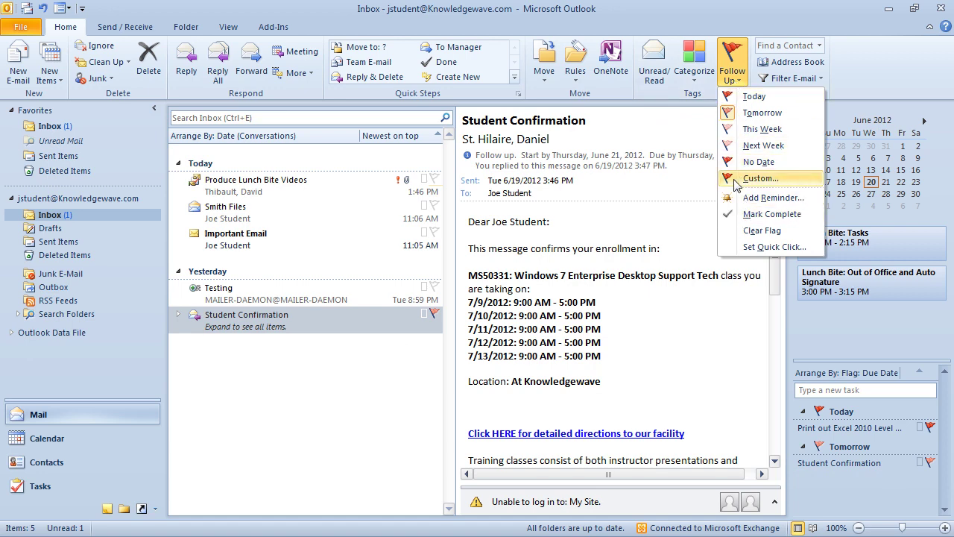
pyautogui.click(341, 462)
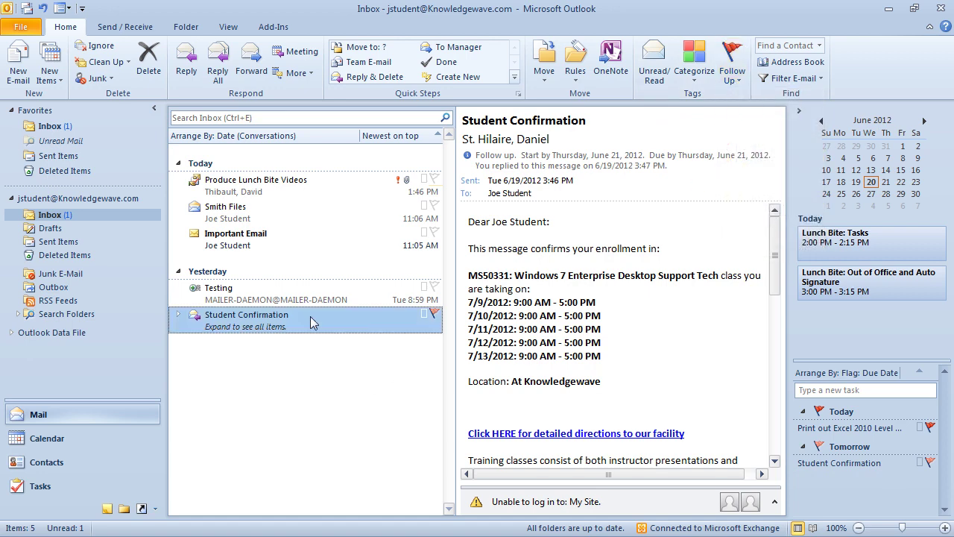
pyautogui.doubleClick(314, 322)
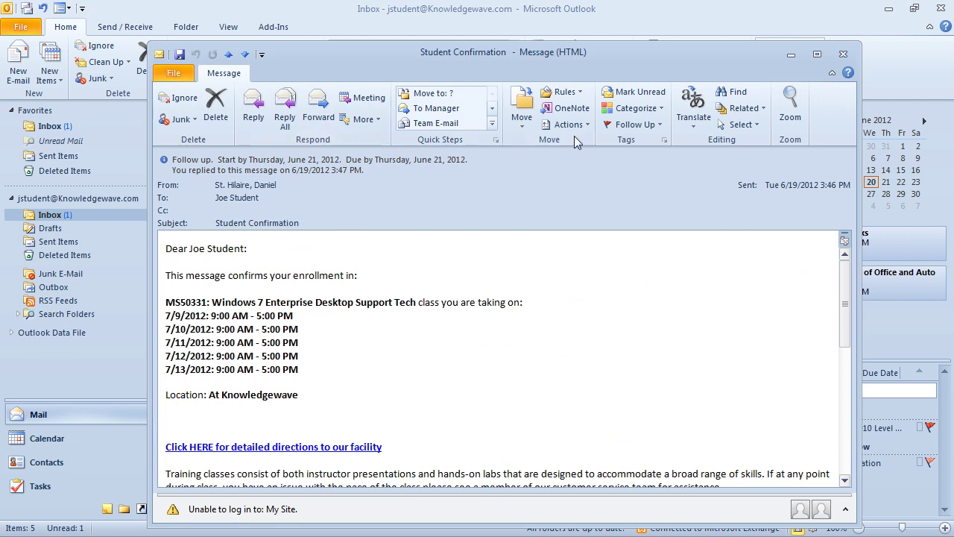
pyautogui.click(661, 127)
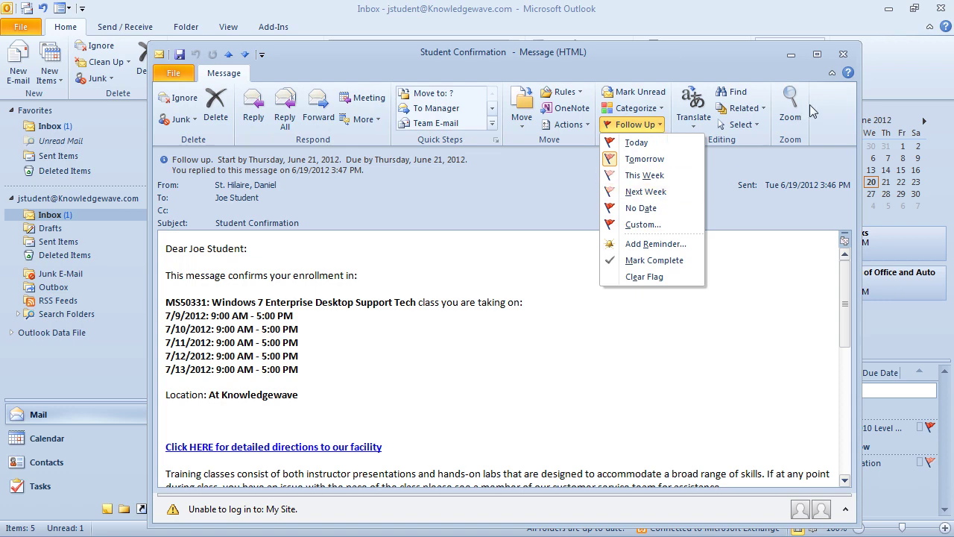
pyautogui.click(844, 54)
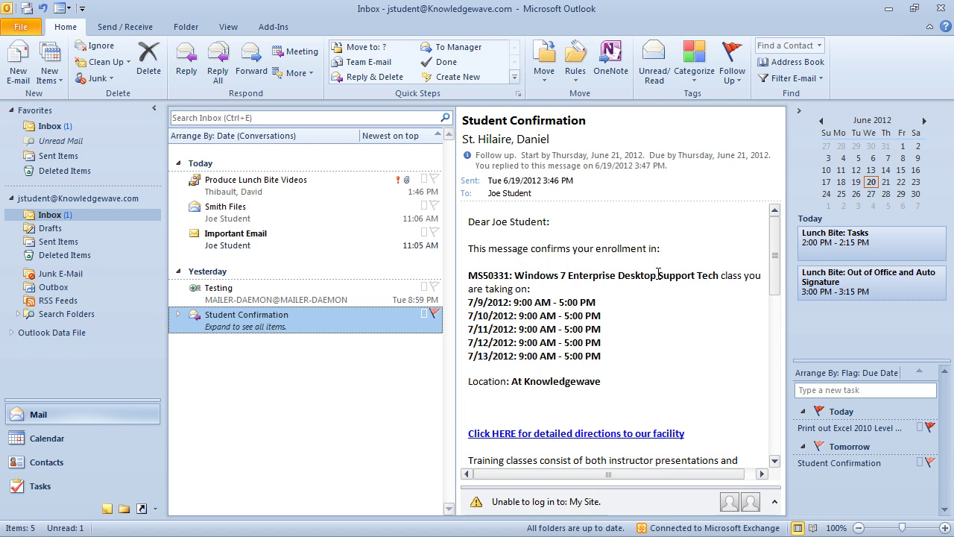
# - Add a task named "Oil Change" in the To-Do Bar
pyautogui.click(811, 391)
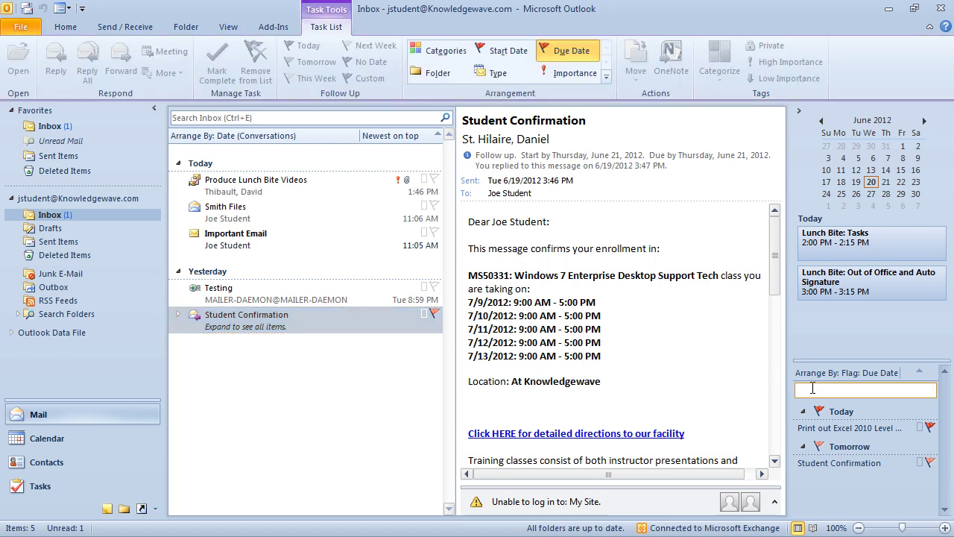
pyautogui.write('Oil Change')
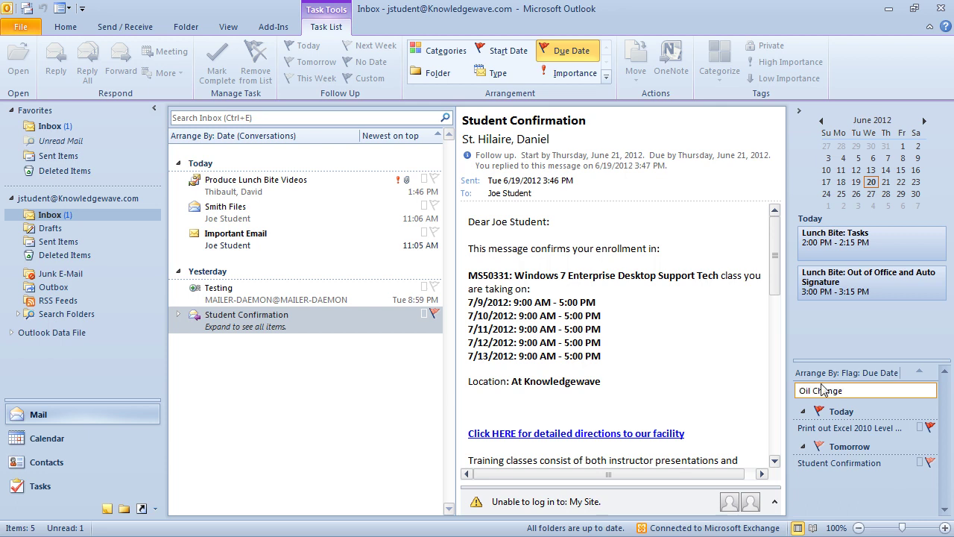
pyautogui.press('Return')
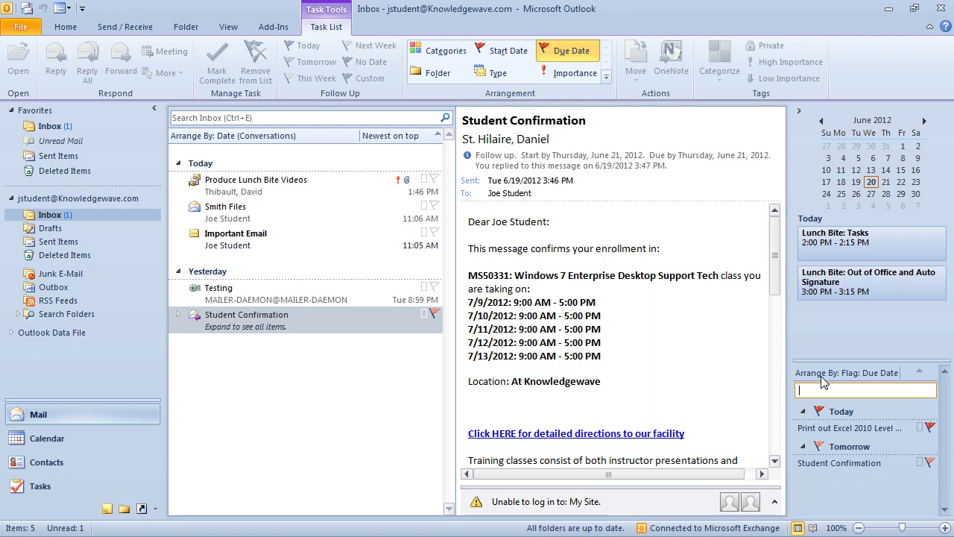
# - View the calendar by month and by week, minimizing and restoring the daily task list along the way
pyautogui.click(68, 441)
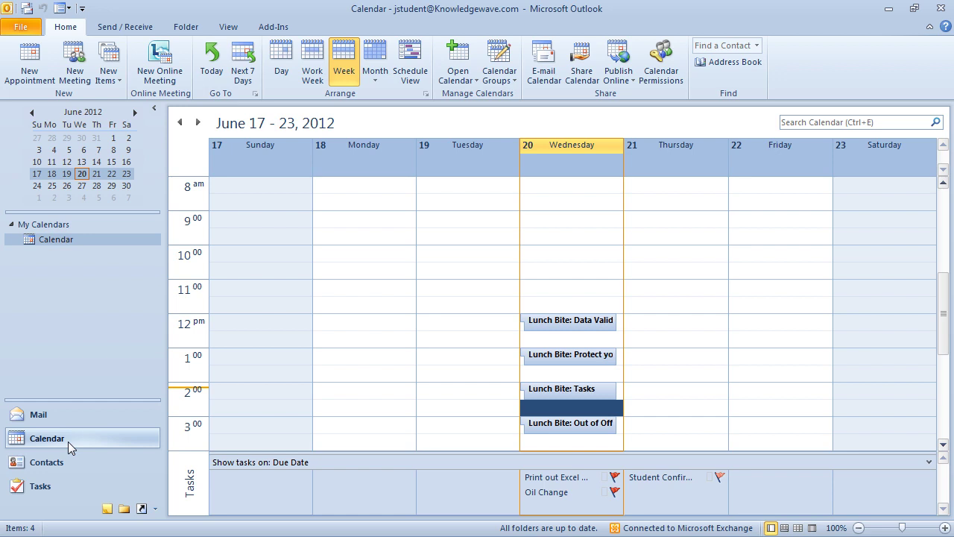
pyautogui.click(931, 464)
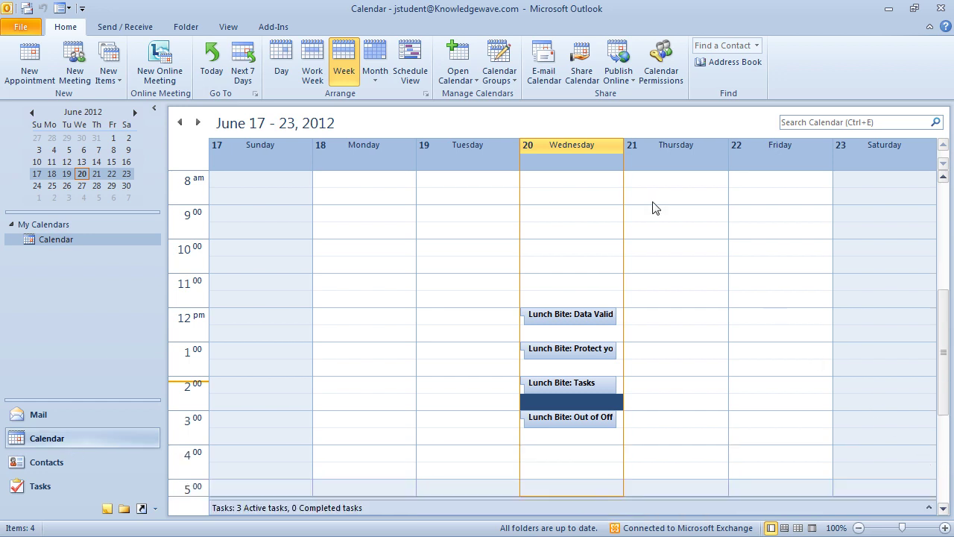
pyautogui.click(375, 64)
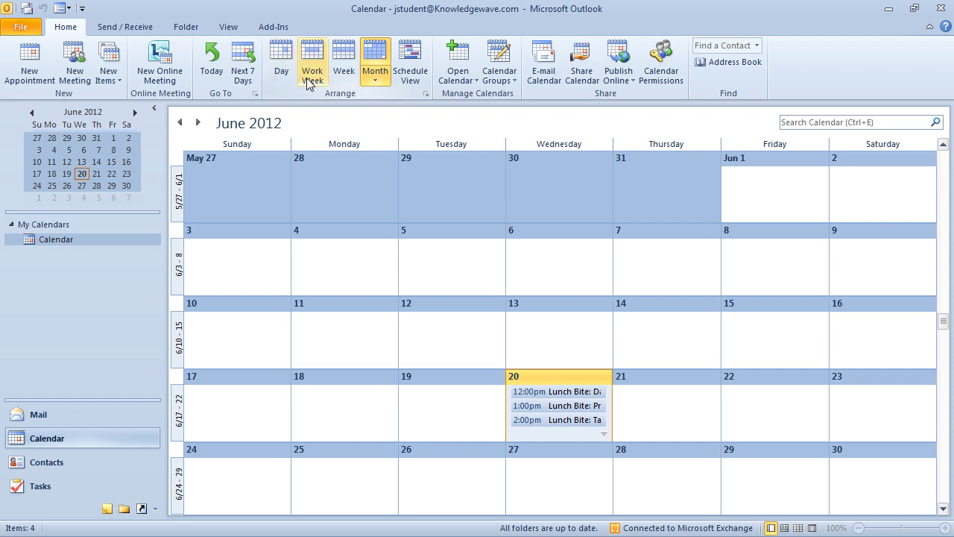
pyautogui.click(344, 60)
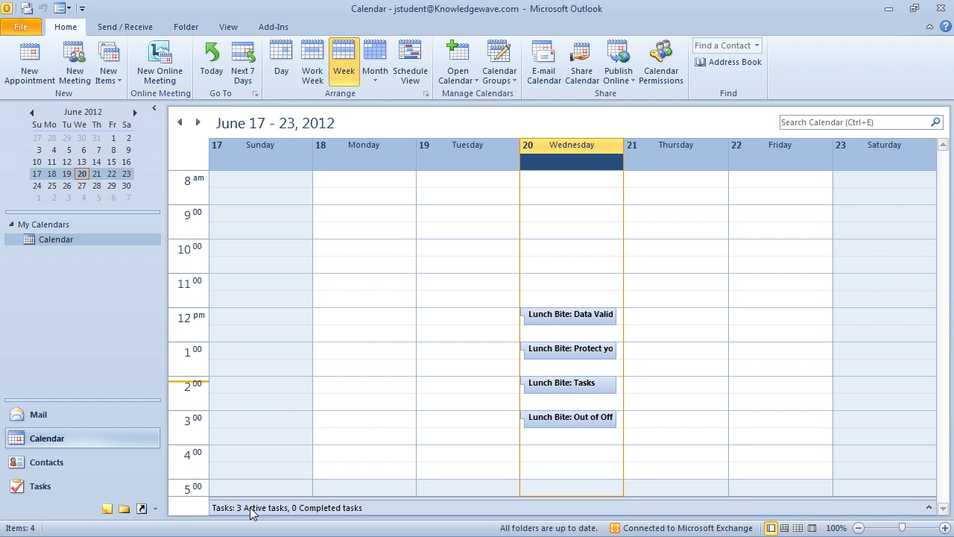
pyautogui.click(930, 510)
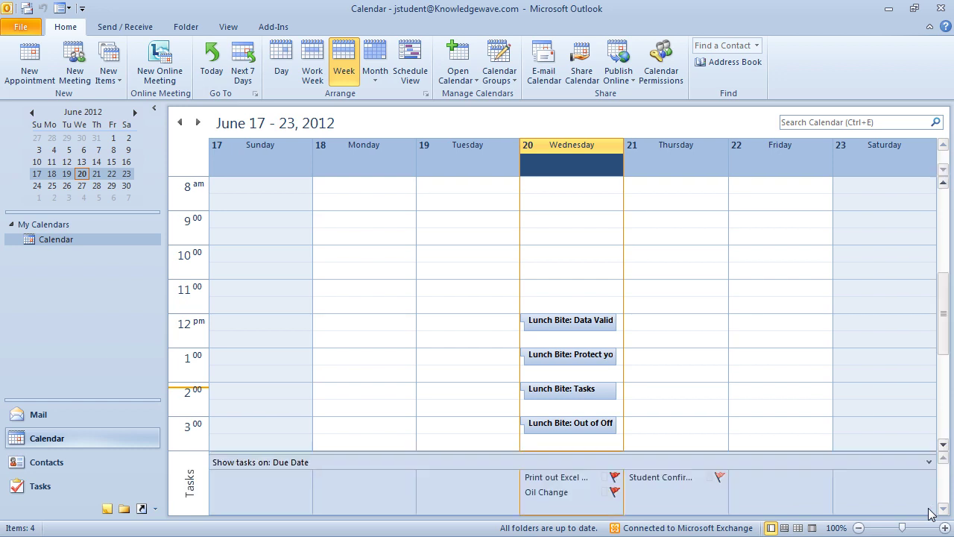
# - Try starting a new task on Friday, June 22 and dragging the Student Confirmation task in the daily task list
pyautogui.click(776, 490)
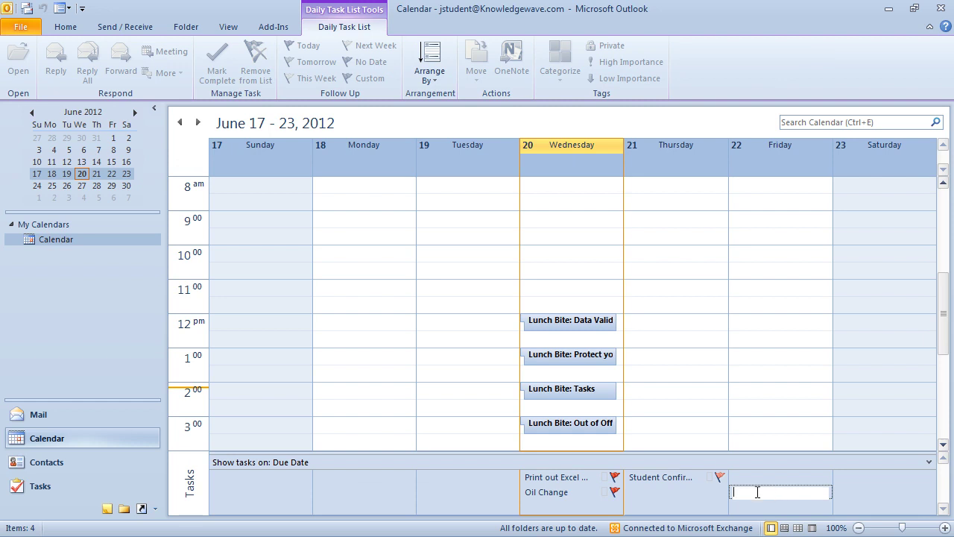
pyautogui.moveTo(667, 481)
pyautogui.mouseDown()
pyautogui.moveTo(663, 491)
pyautogui.moveTo(783, 483)
pyautogui.moveTo(678, 489)
pyautogui.mouseUp()
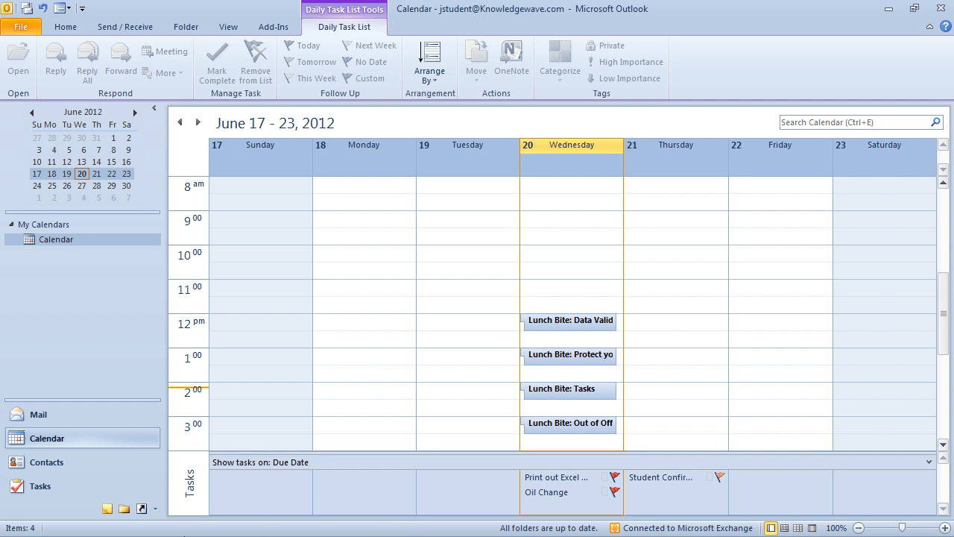
# - Check the available views of the Tasks folder and mark the Oil Change task as complete
pyautogui.click(59, 488)
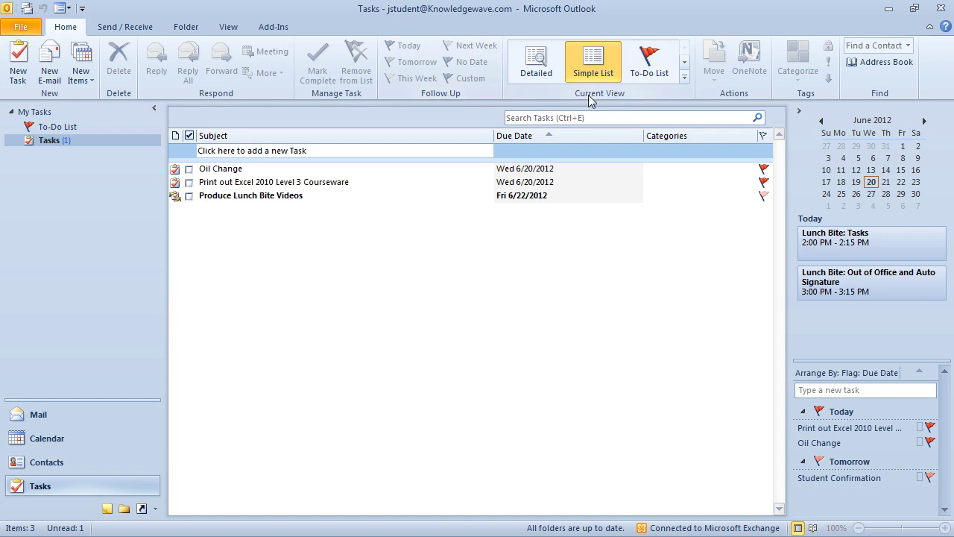
pyautogui.click(684, 77)
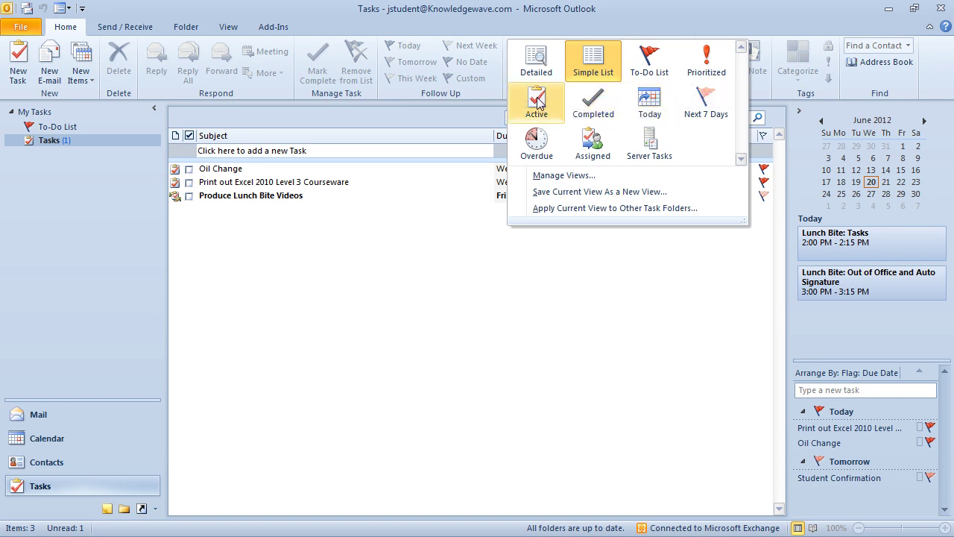
pyautogui.click(498, 221)
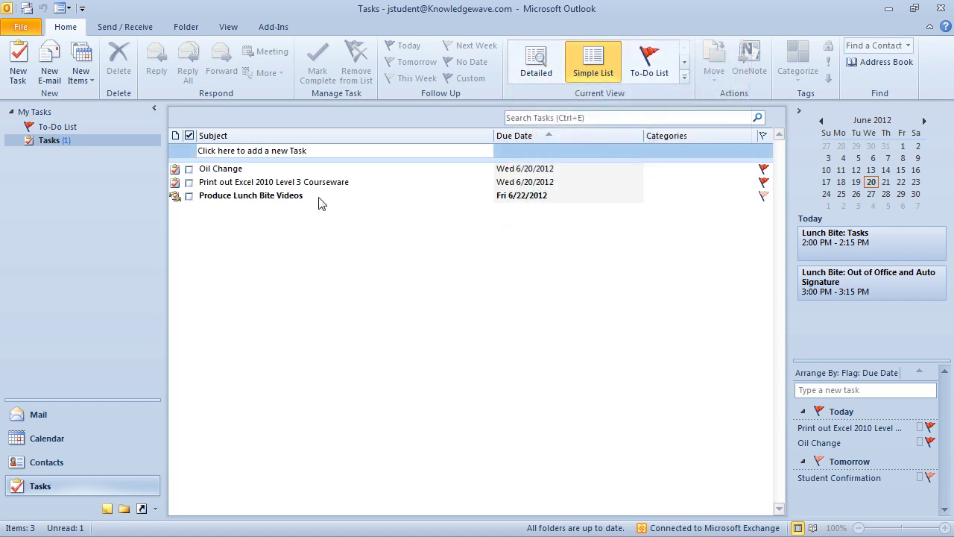
pyautogui.click(189, 169)
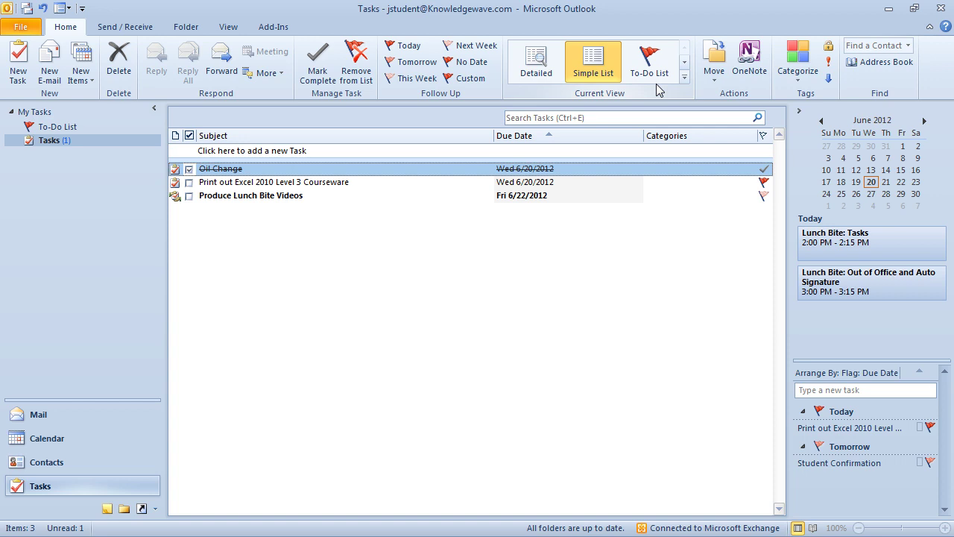
# - Switch the task list to the Active view and then to the Detailed view, and check the available arrangement and layout options
pyautogui.click(684, 77)
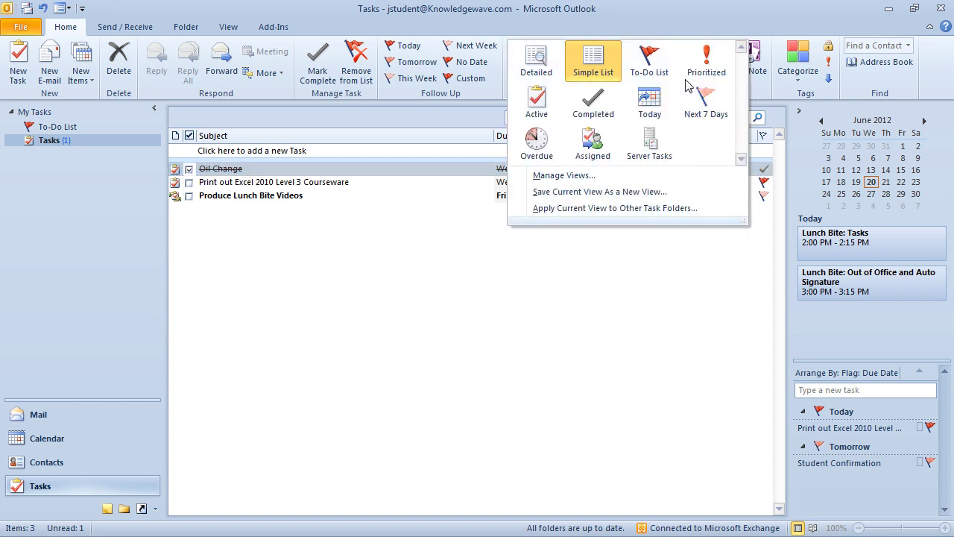
pyautogui.click(538, 104)
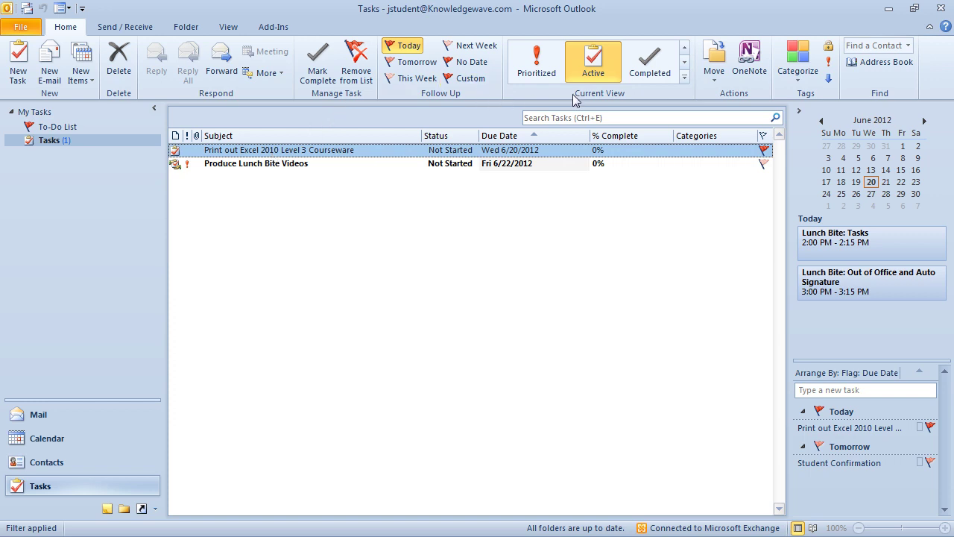
pyautogui.click(684, 78)
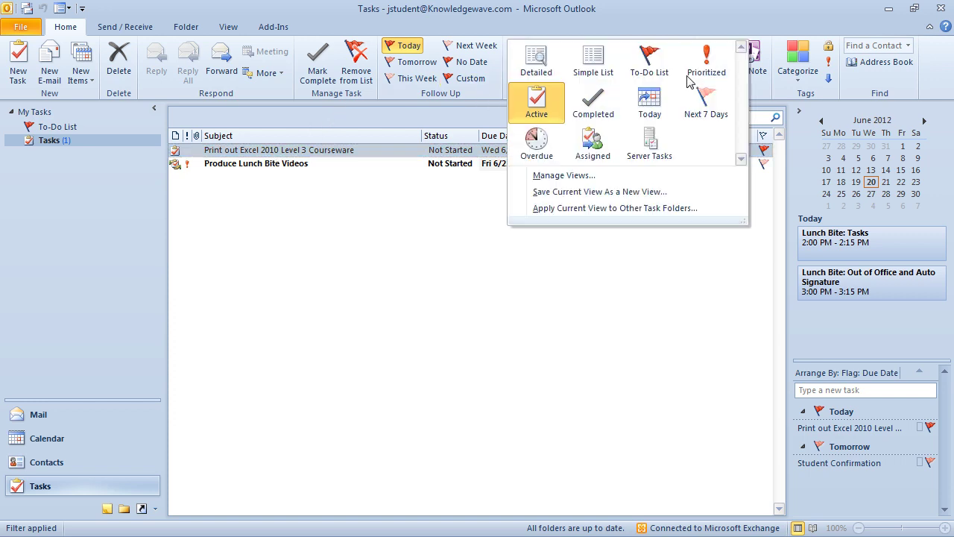
pyautogui.click(553, 69)
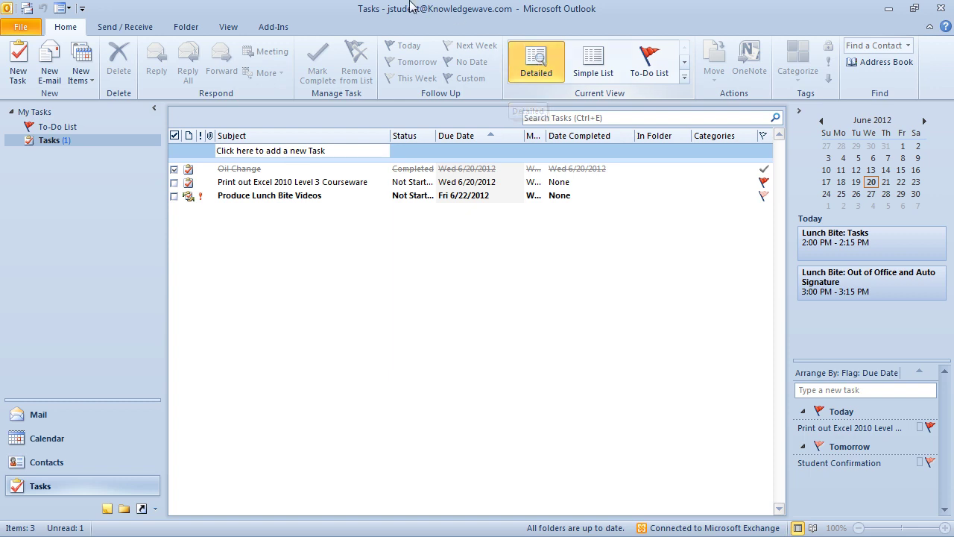
pyautogui.click(228, 27)
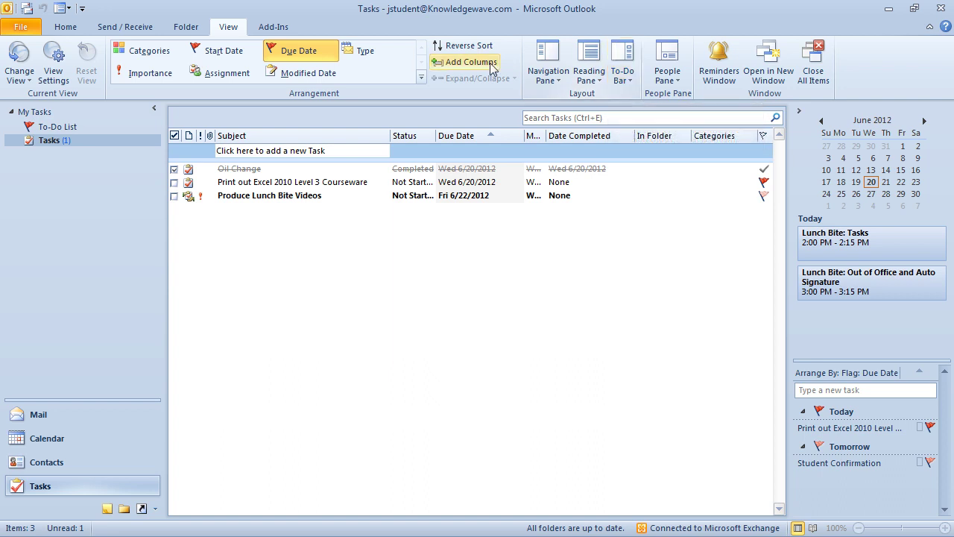
pyautogui.click(65, 27)
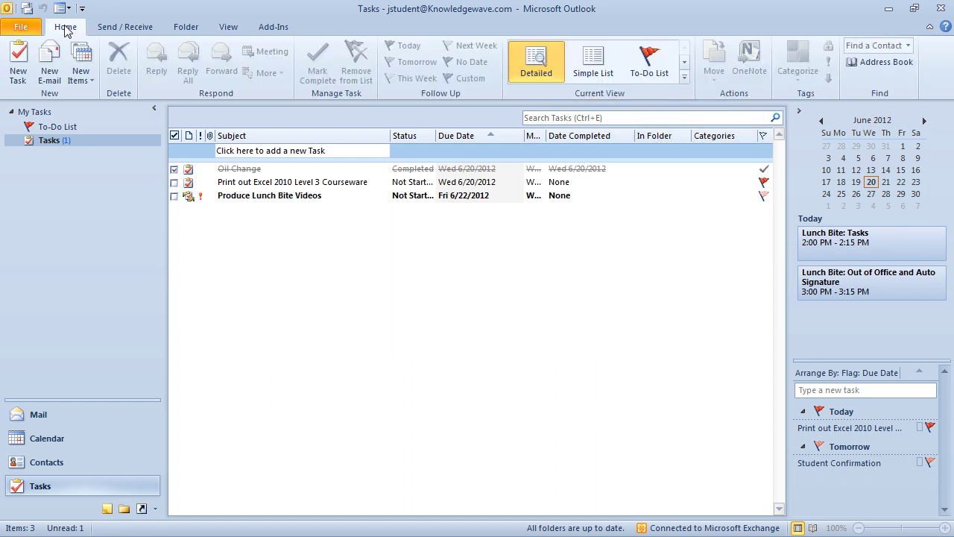
# - Create a new task with the subject "Purchase a new copier"
pyautogui.click(18, 63)
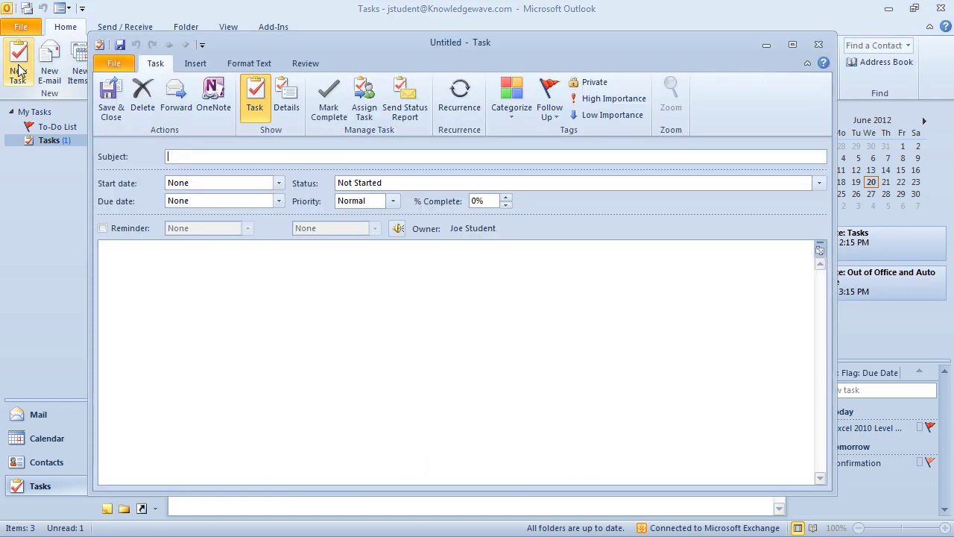
pyautogui.moveTo(327, 43); pyautogui.dragTo(364, 49)
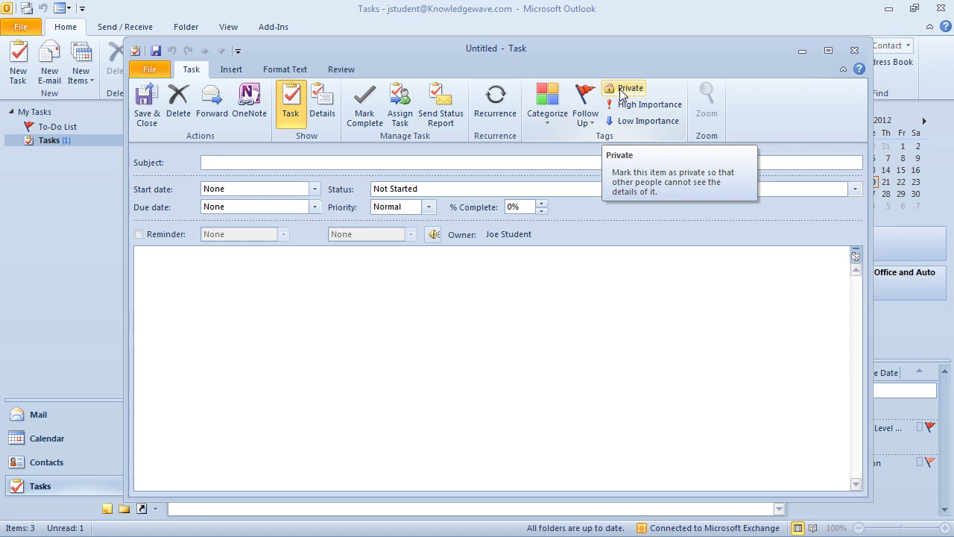
pyautogui.click(245, 163)
pyautogui.write('Purcha')
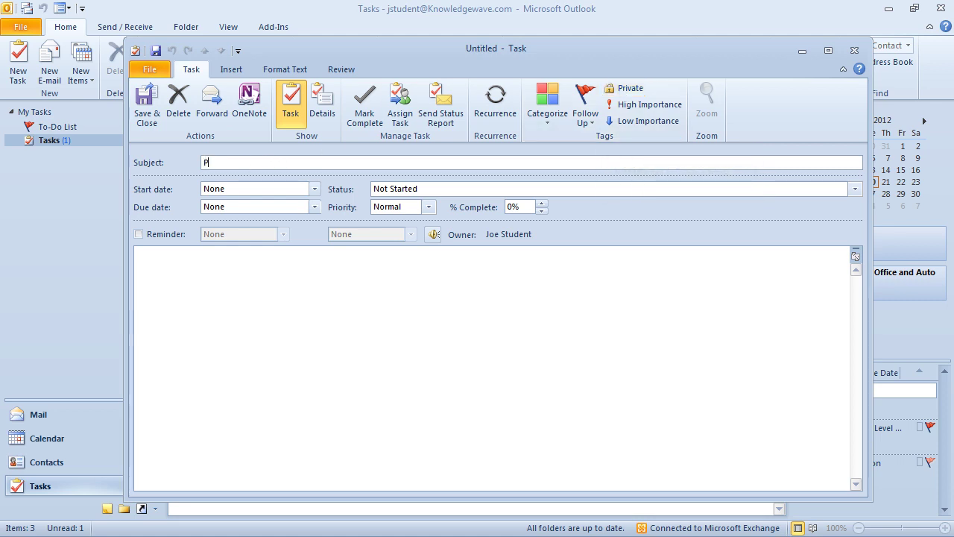
pyautogui.write('se a new copier')
# - Set the copier task's start date to Wed 6/20/2012, its due date to Fri 6/29/2012 and its priority to High
pyautogui.click(314, 190)
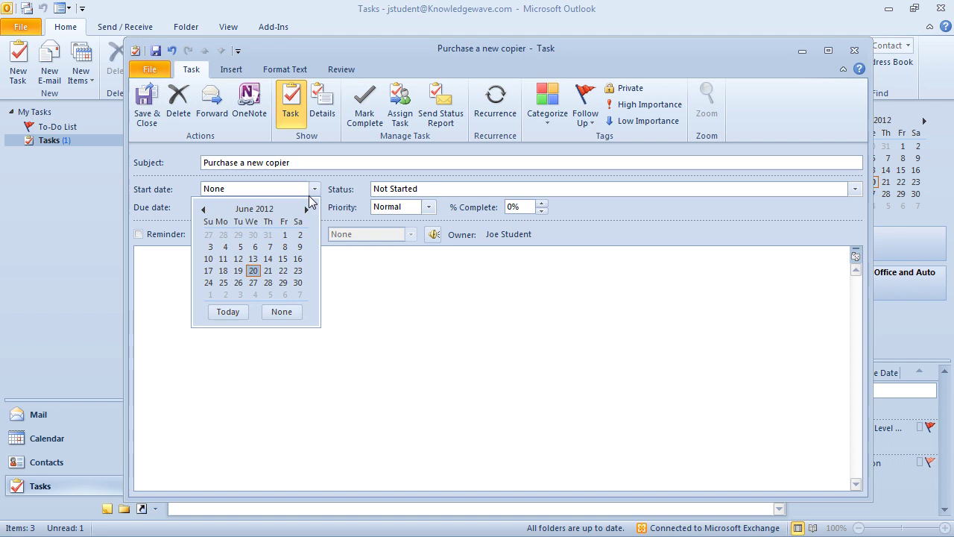
pyautogui.click(254, 270)
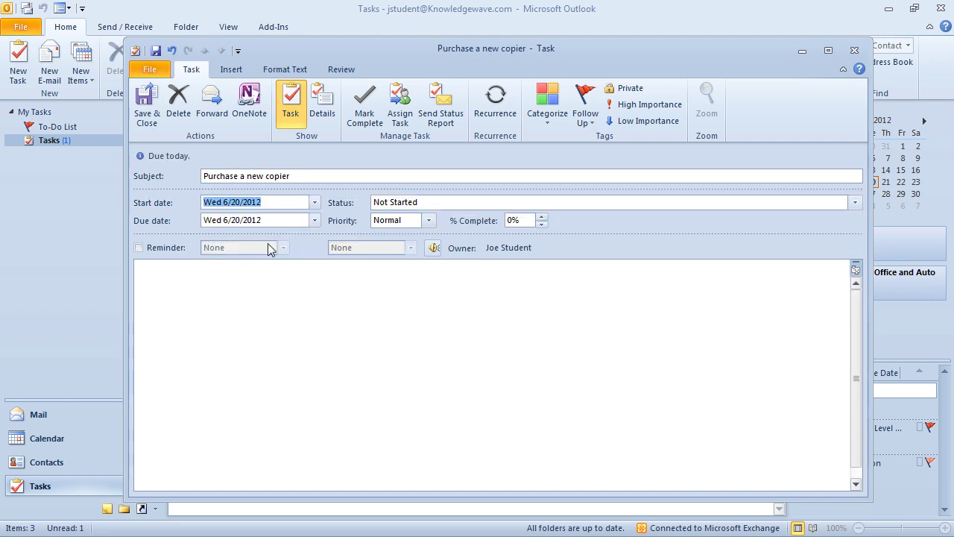
pyautogui.click(315, 221)
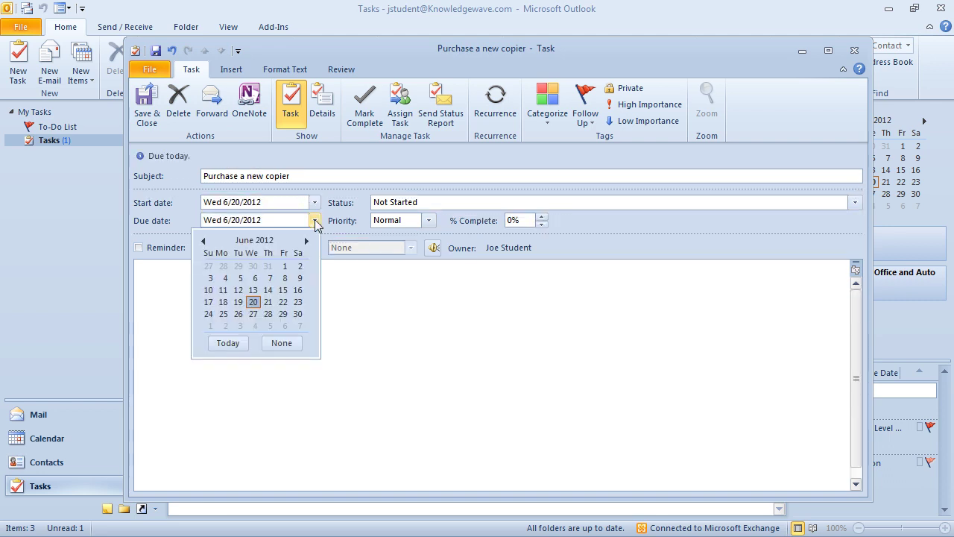
pyautogui.click(283, 314)
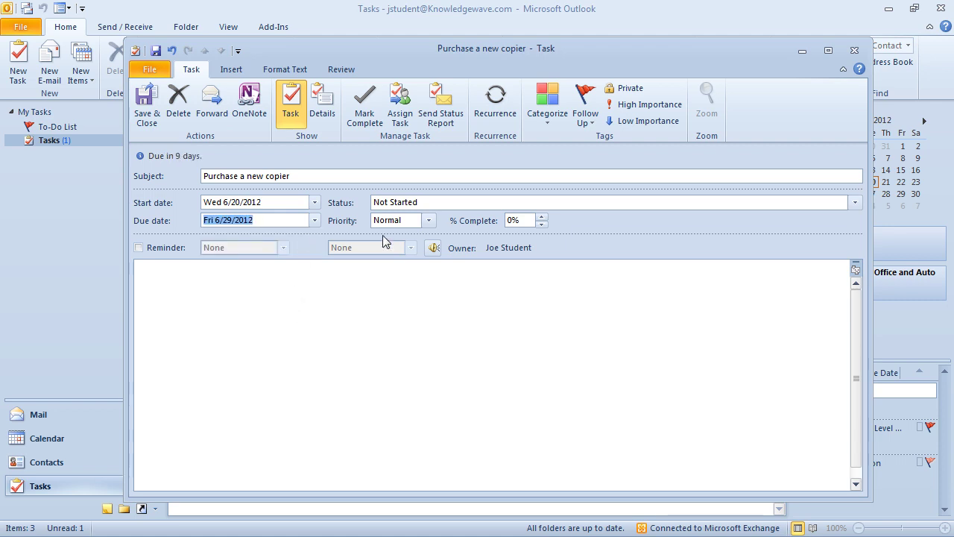
pyautogui.click(428, 220)
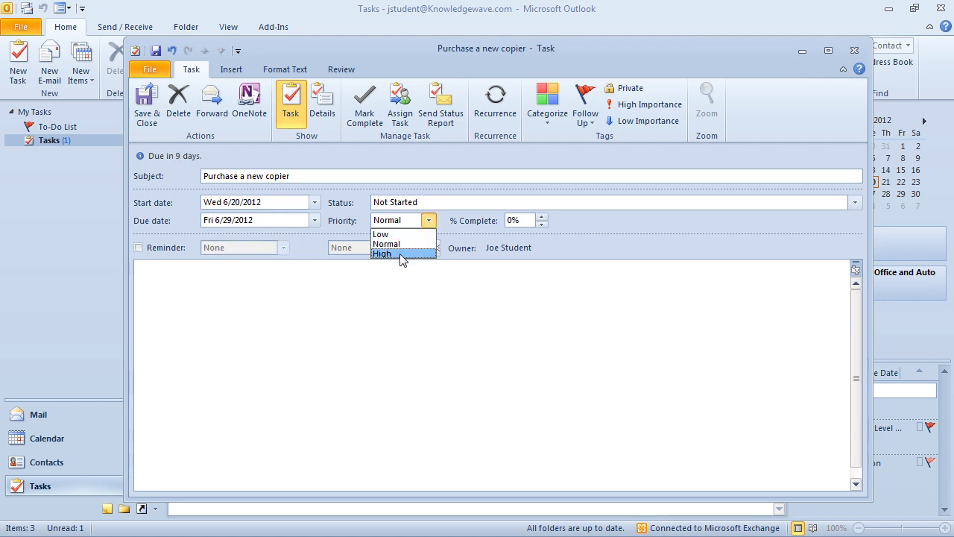
pyautogui.click(400, 254)
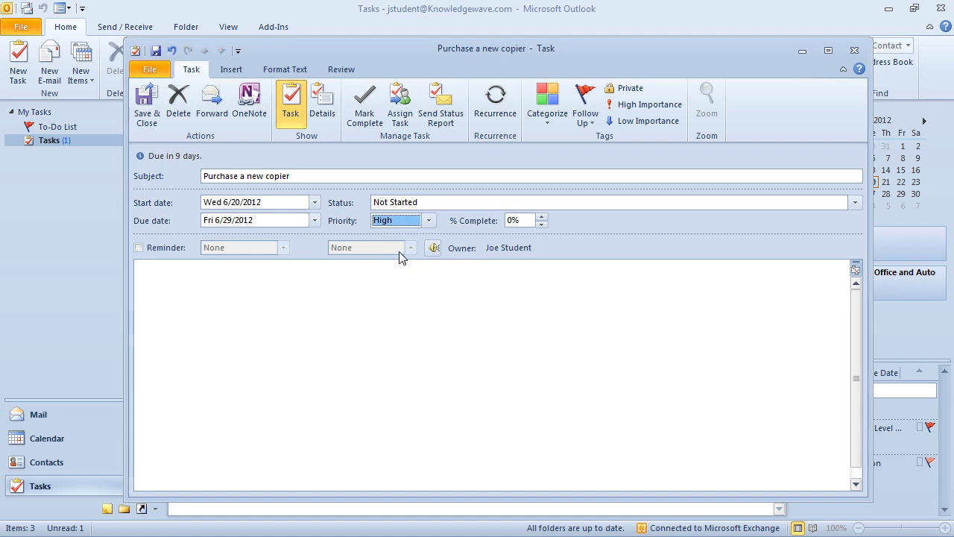
# - Turn on a reminder for Tue 6/26/2012 on the copier task, then save and close it
pyautogui.click(139, 248)
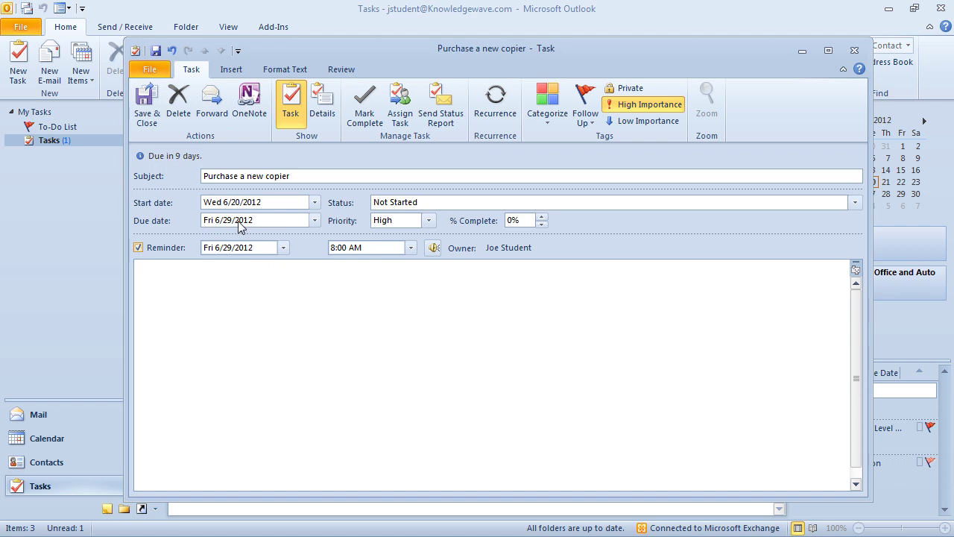
pyautogui.click(283, 247)
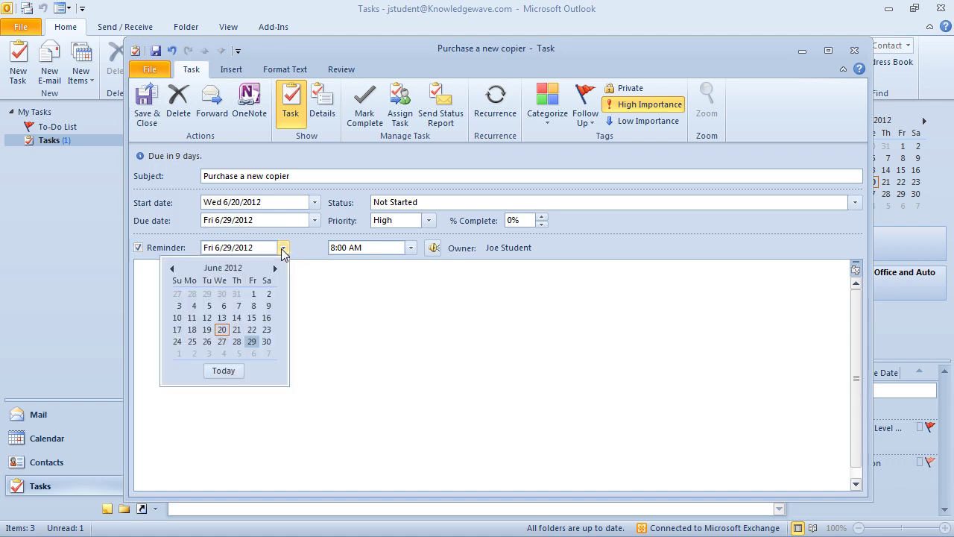
pyautogui.click(207, 341)
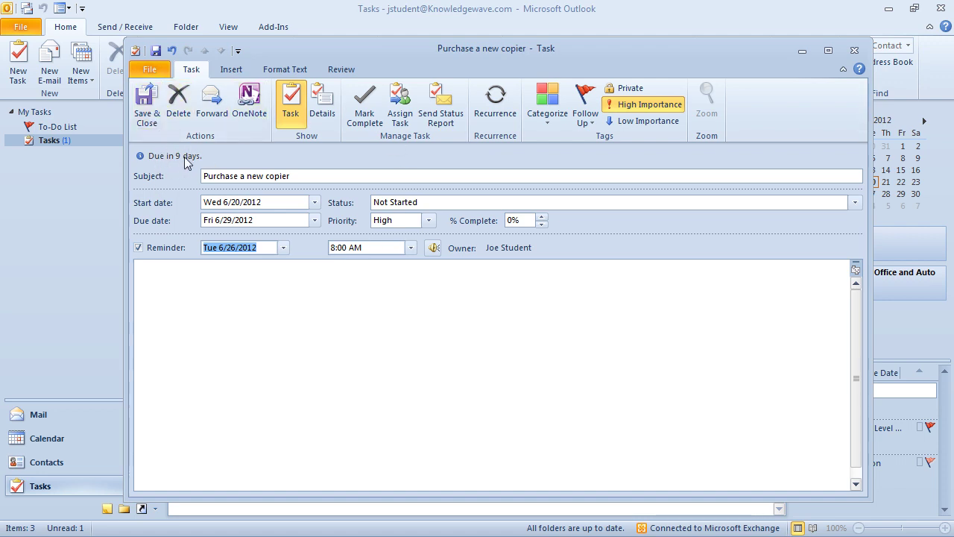
pyautogui.click(149, 115)
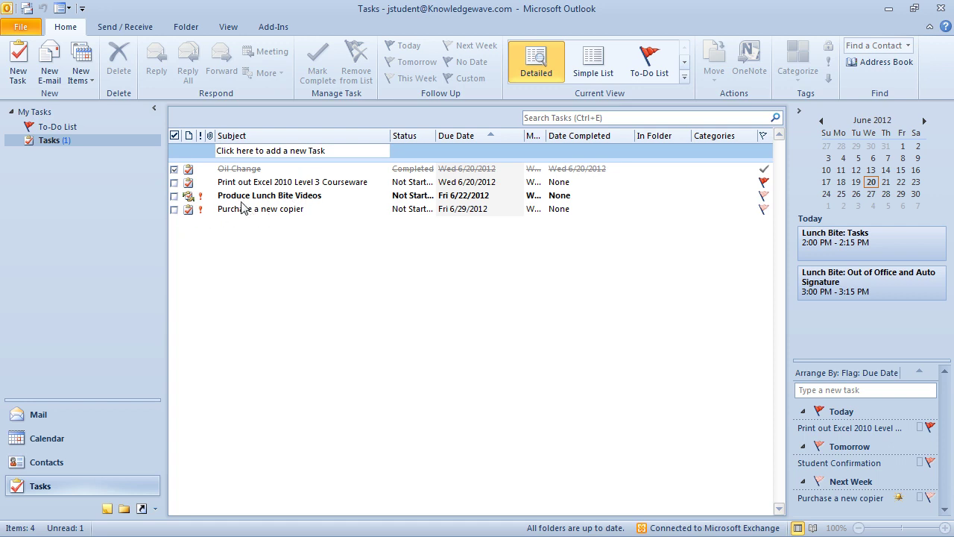
# - Create another task with the subject "Print Monthly Report" and the start date Fri 6/22/2012
pyautogui.click(20, 70)
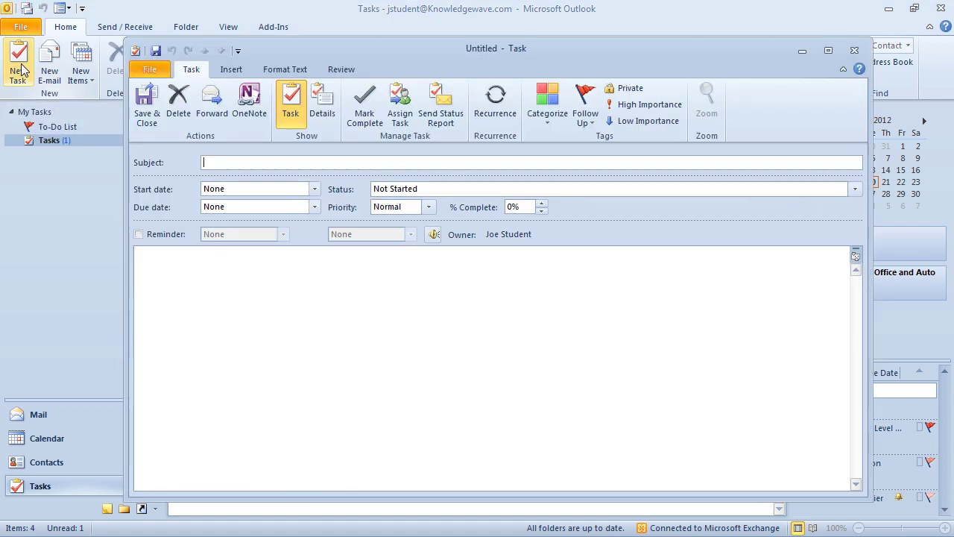
pyautogui.click(238, 163)
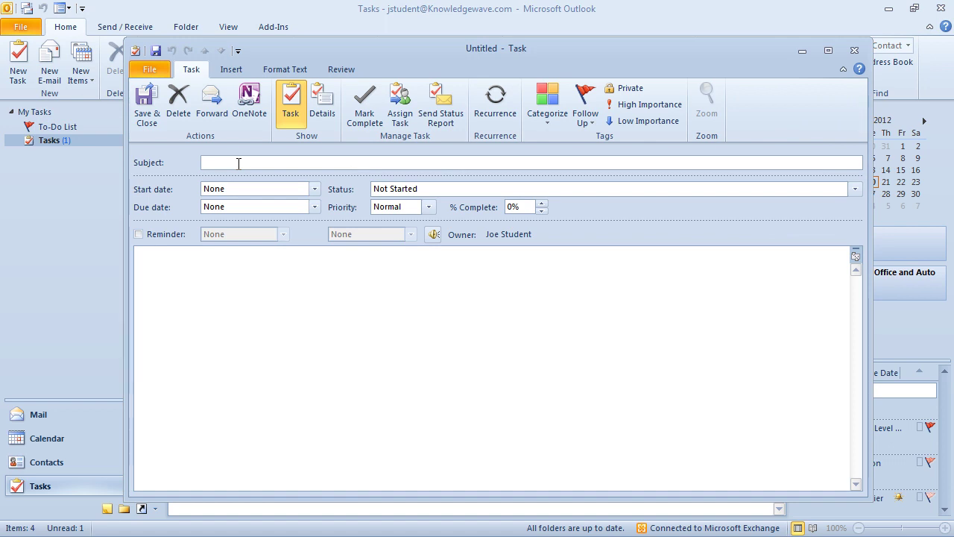
pyautogui.write('Print Monthly')
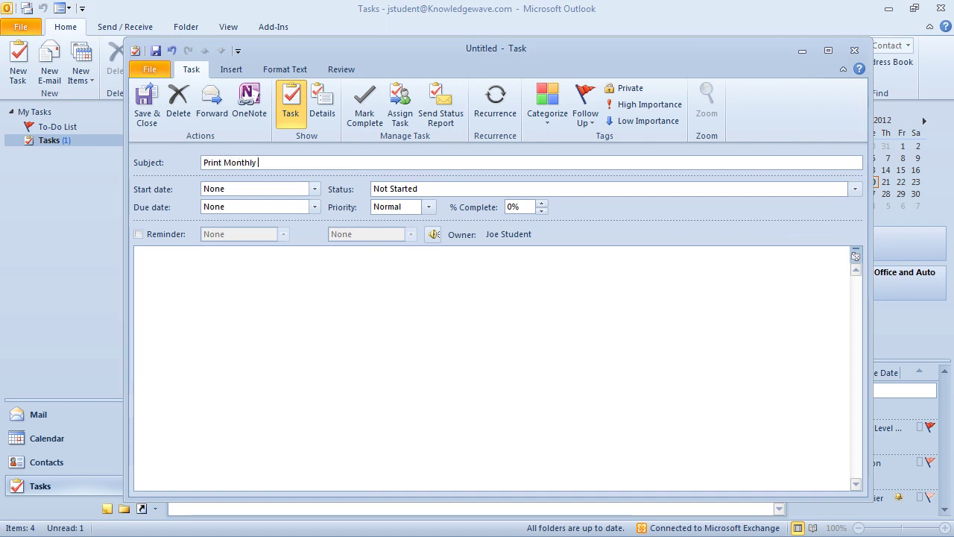
pyautogui.write(' Report')
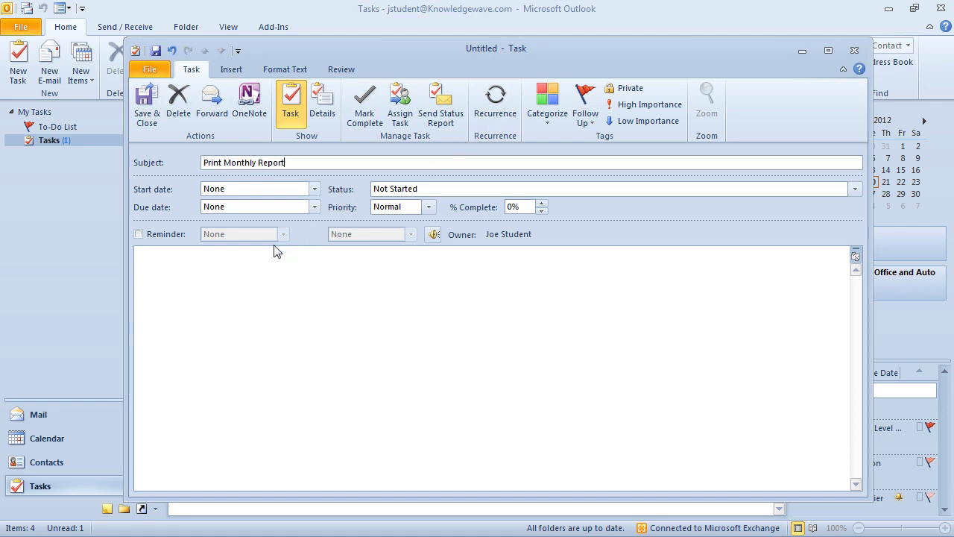
pyautogui.click(315, 190)
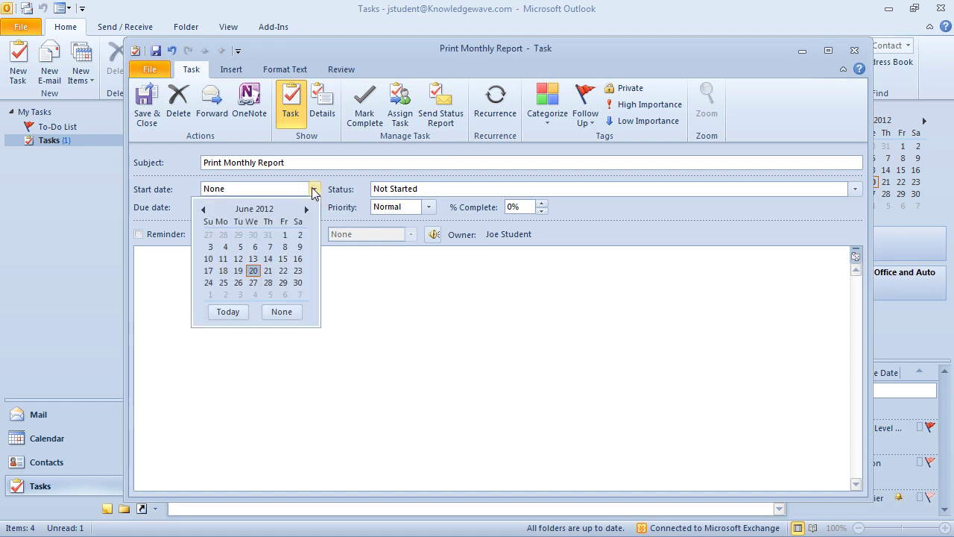
pyautogui.click(288, 272)
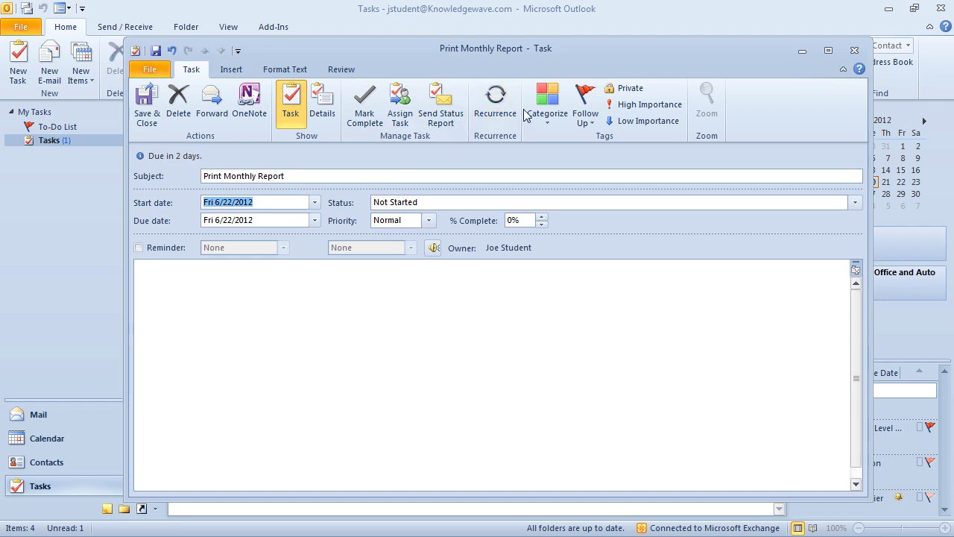
# - Make the Print Monthly Report task recur monthly on the fourth Friday with no end date, then save and close it
pyautogui.click(495, 100)
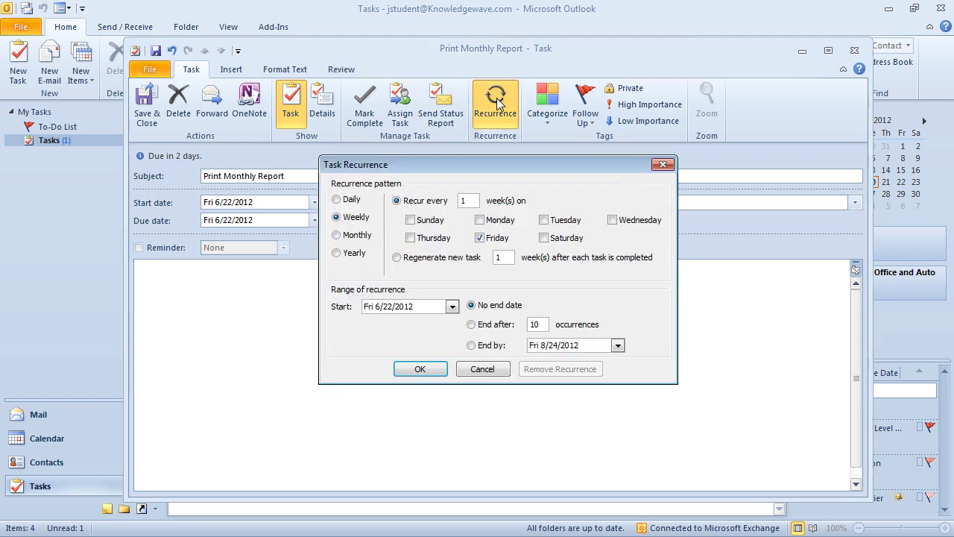
pyautogui.moveTo(451, 161); pyautogui.dragTo(448, 89)
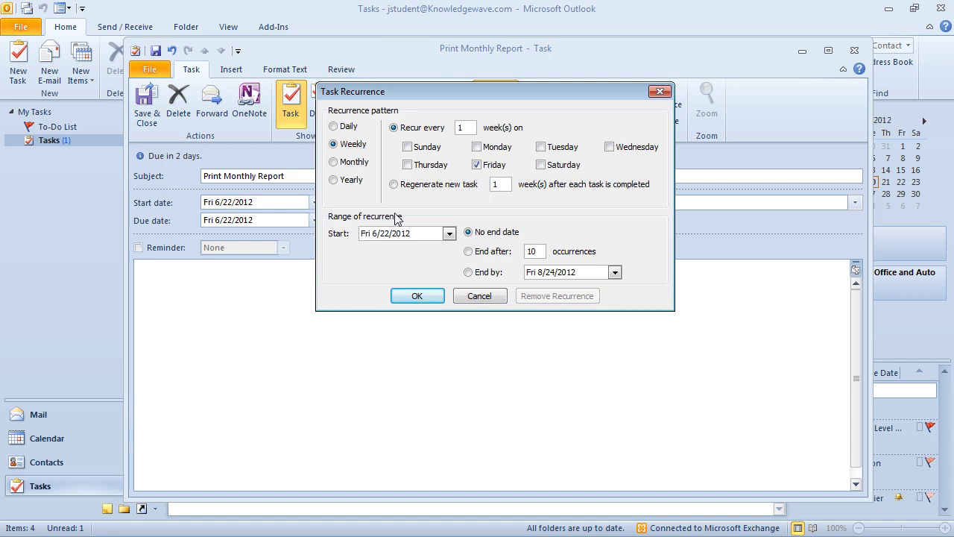
pyautogui.click(334, 162)
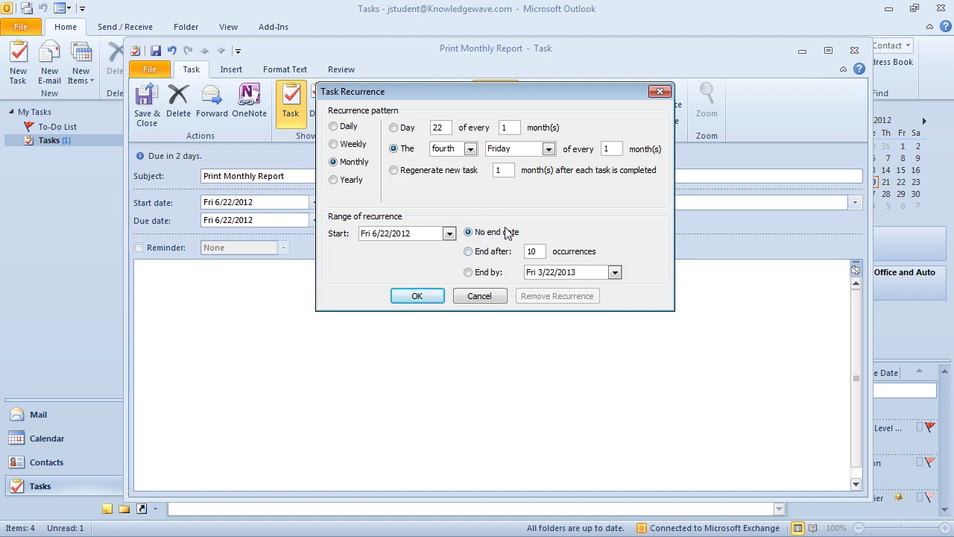
pyautogui.click(417, 295)
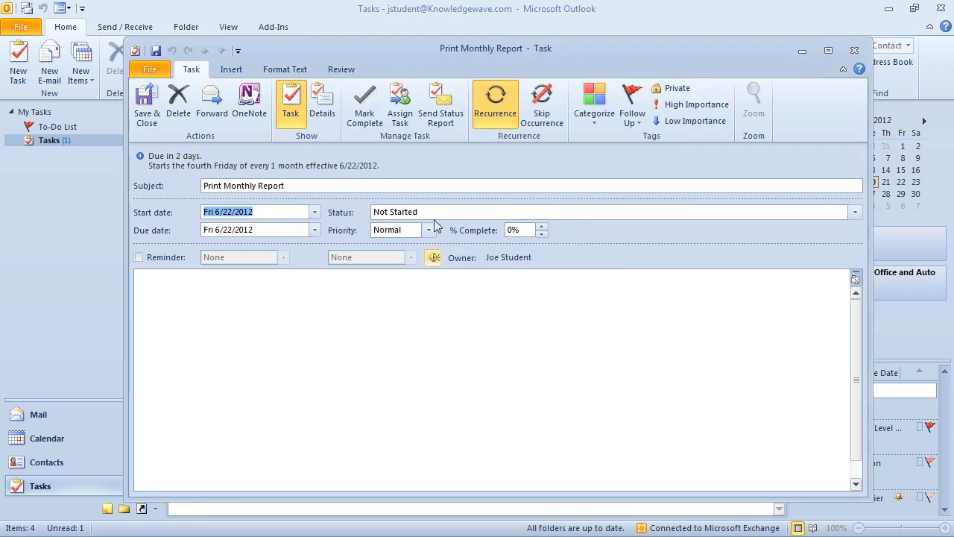
pyautogui.click(149, 109)
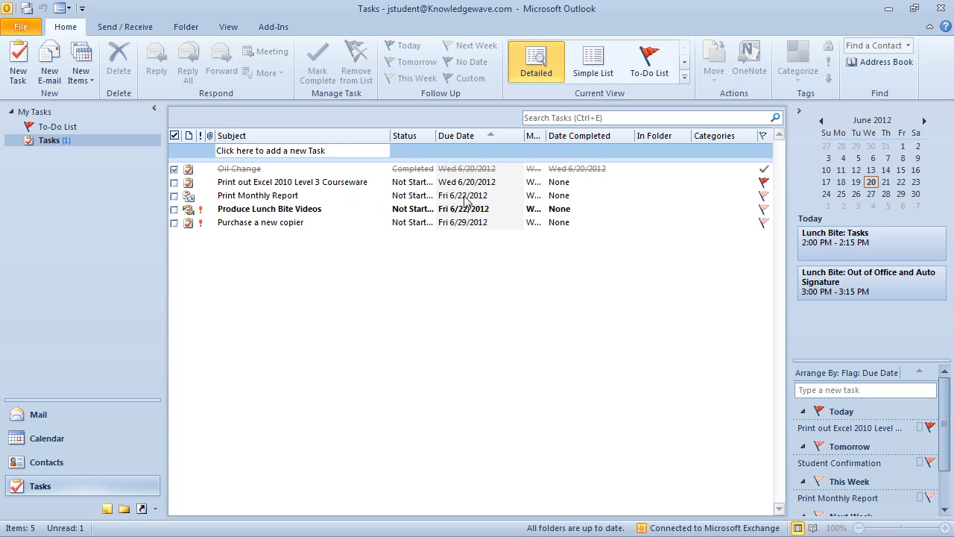
# - Mark the 6/22/2012 and 7/27/2012 occurrences of the Print Monthly Report task as complete
pyautogui.click(174, 196)
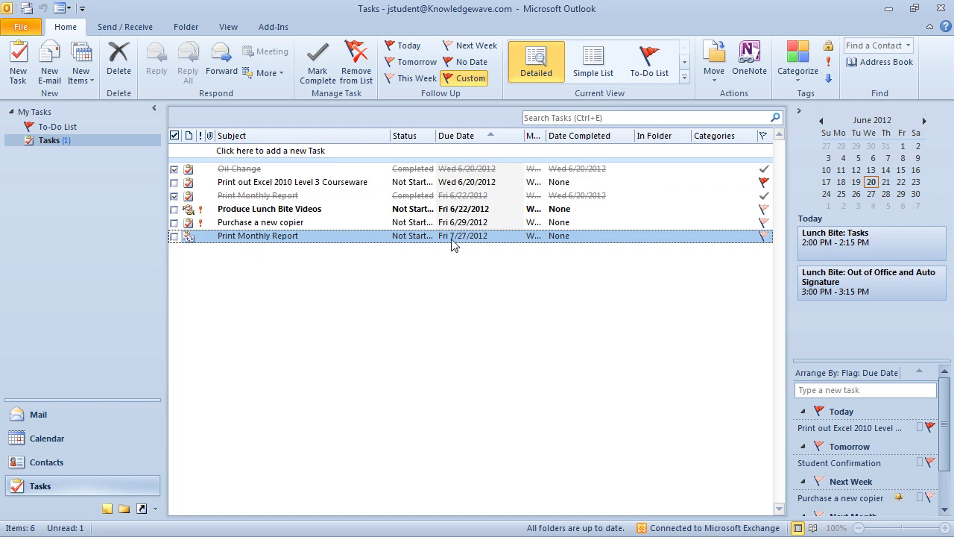
pyautogui.click(175, 237)
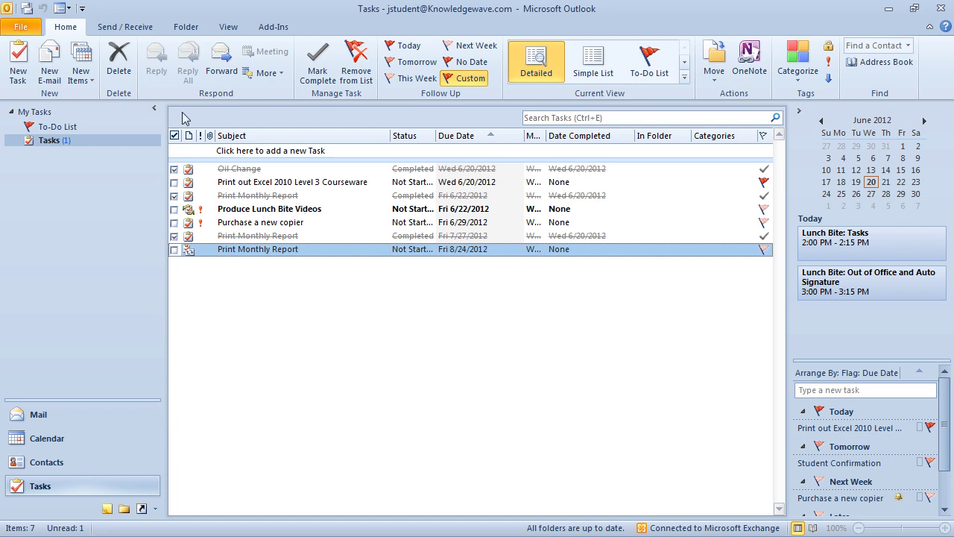
# - Create an assigned task, enter the colleague's name as recipient, and give it the subject "Purchase a new projector"
pyautogui.click(18, 77)
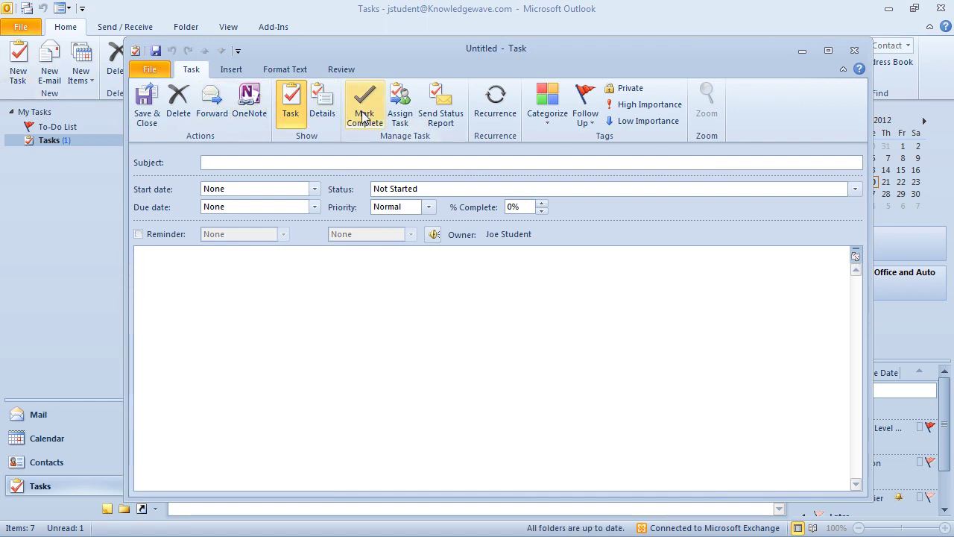
pyautogui.click(398, 112)
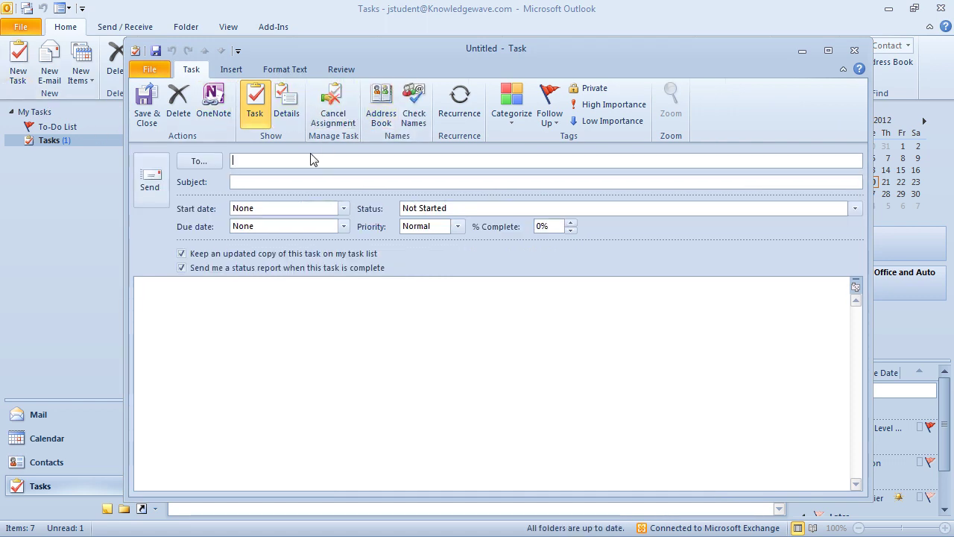
pyautogui.write('dt')
pyautogui.press('Return')
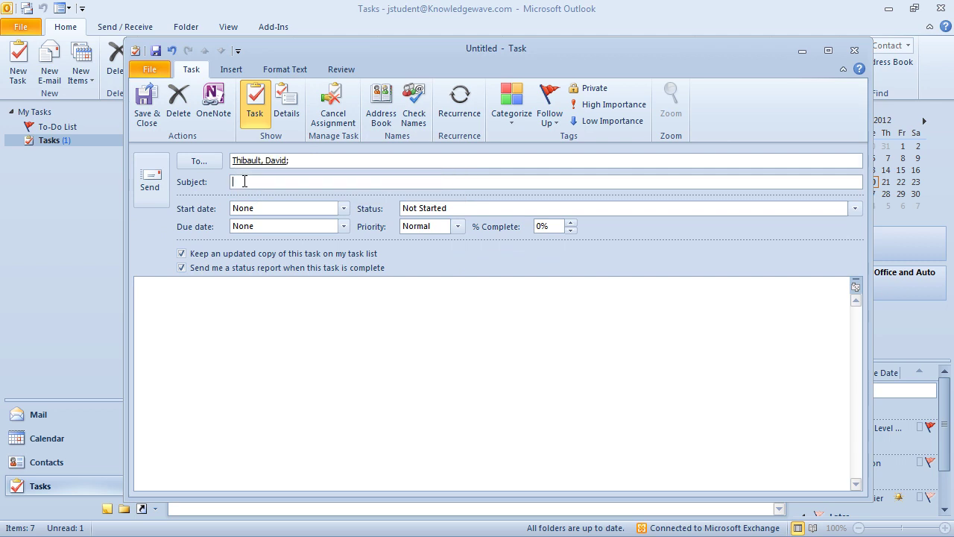
pyautogui.click(244, 181)
pyautogui.write('Purchase a new projector')
# - Set the projector task to start Wed 6/20/2012, due Fri 6/22/2012, with High priority, and send the assignment
pyautogui.click(343, 209)
pyautogui.click(256, 330)
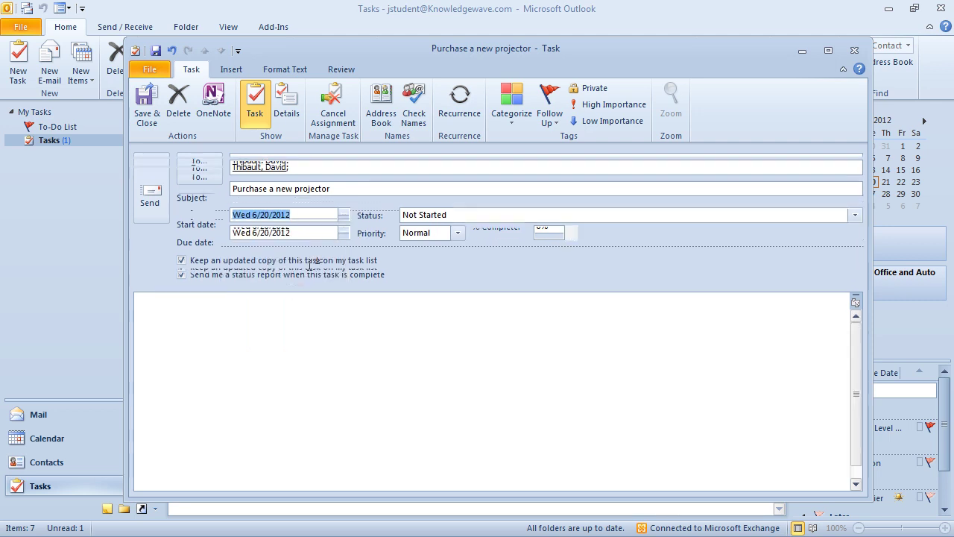
pyautogui.click(344, 242)
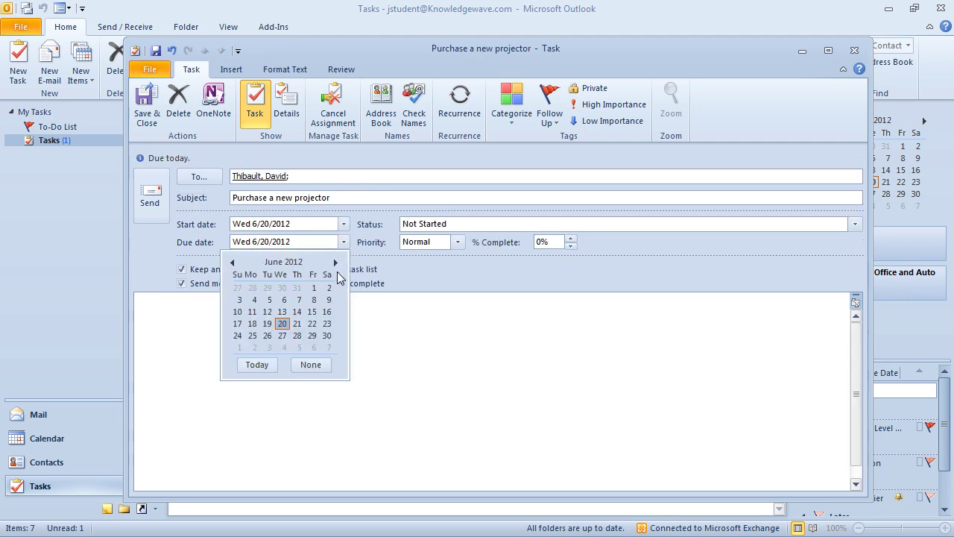
pyautogui.click(312, 323)
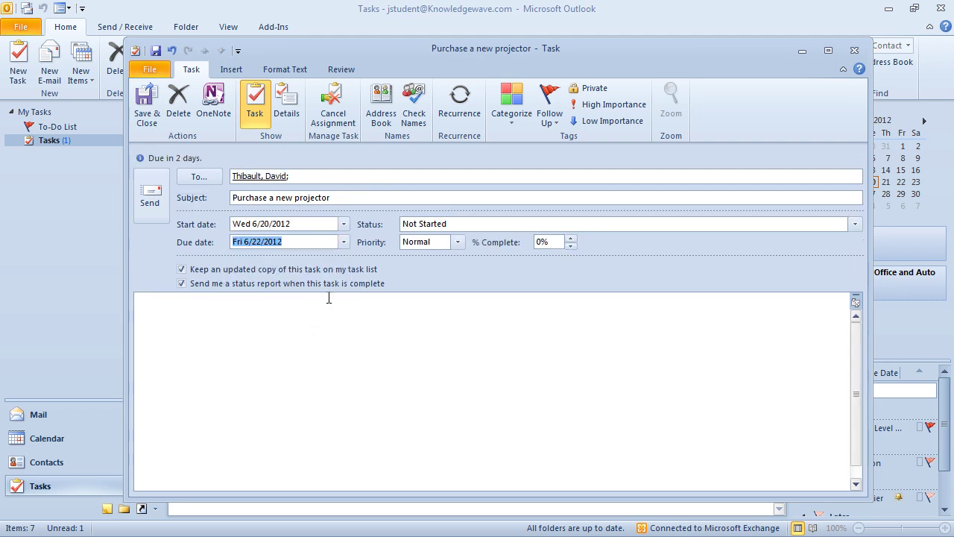
pyautogui.click(458, 243)
pyautogui.click(428, 275)
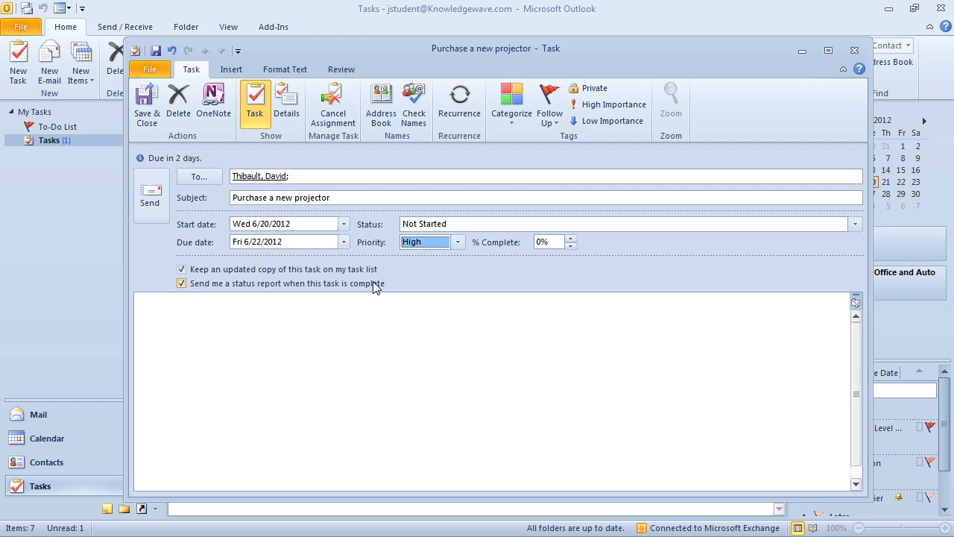
pyautogui.click(152, 205)
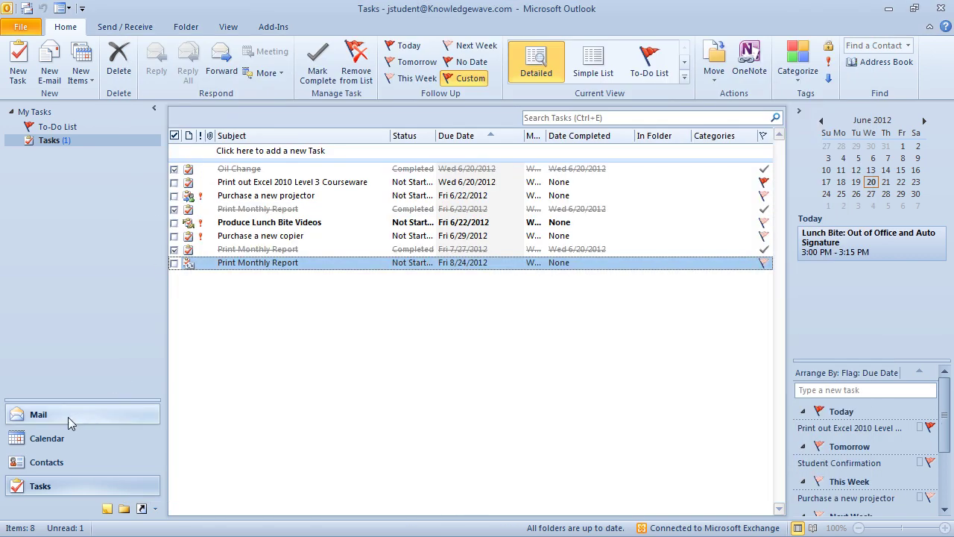
# - Accept the "Produce Lunch Bite Videos" task request from the Inbox, sending the response now, and return to the task list
pyautogui.click(68, 417)
pyautogui.click(229, 191)
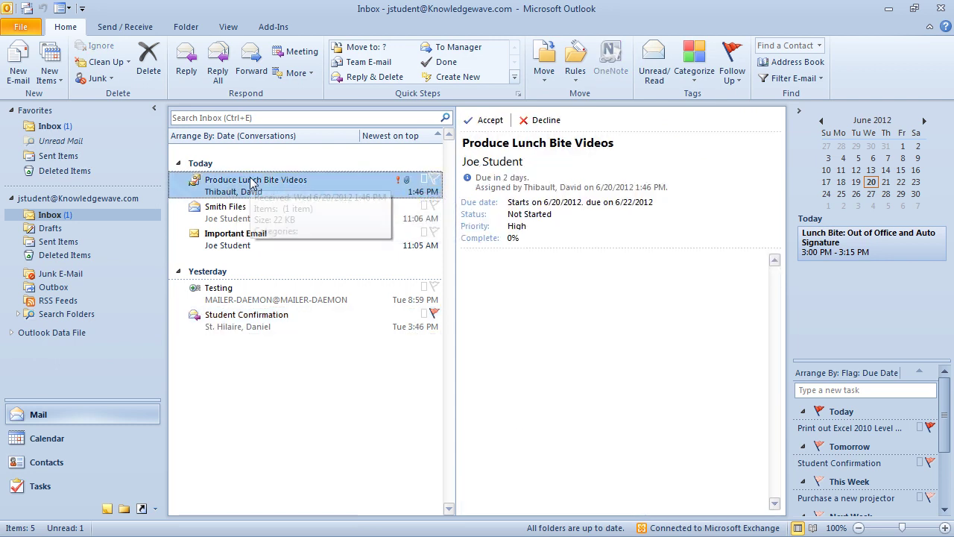
pyautogui.click(482, 122)
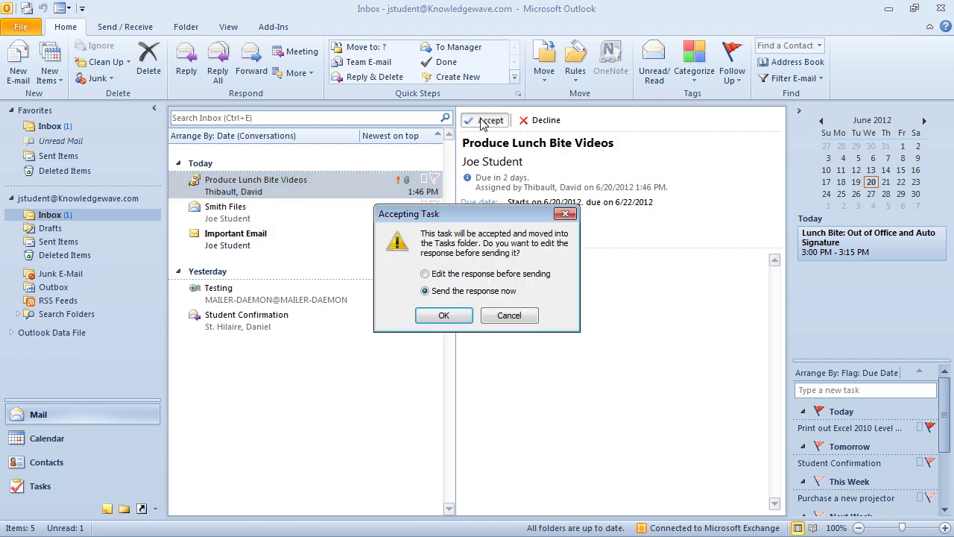
pyautogui.click(445, 314)
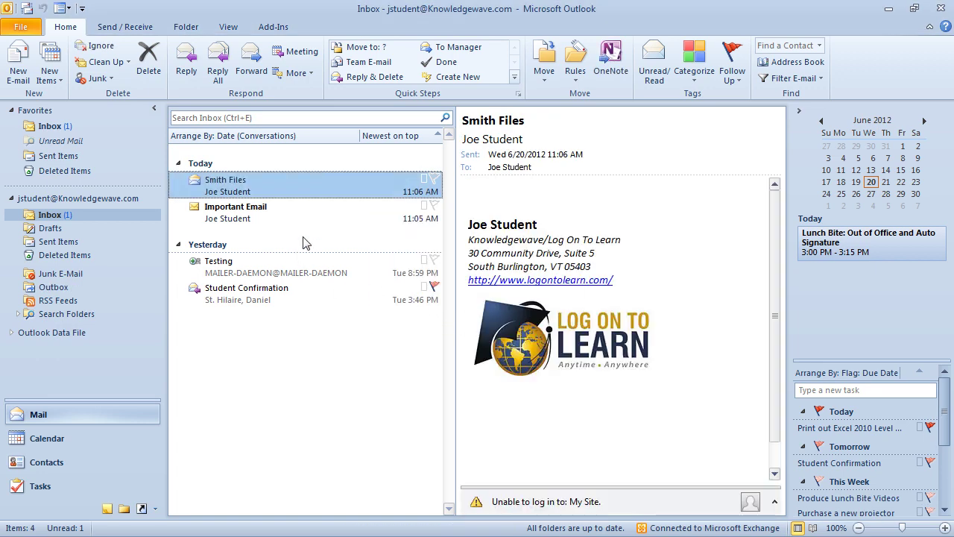
pyautogui.click(60, 486)
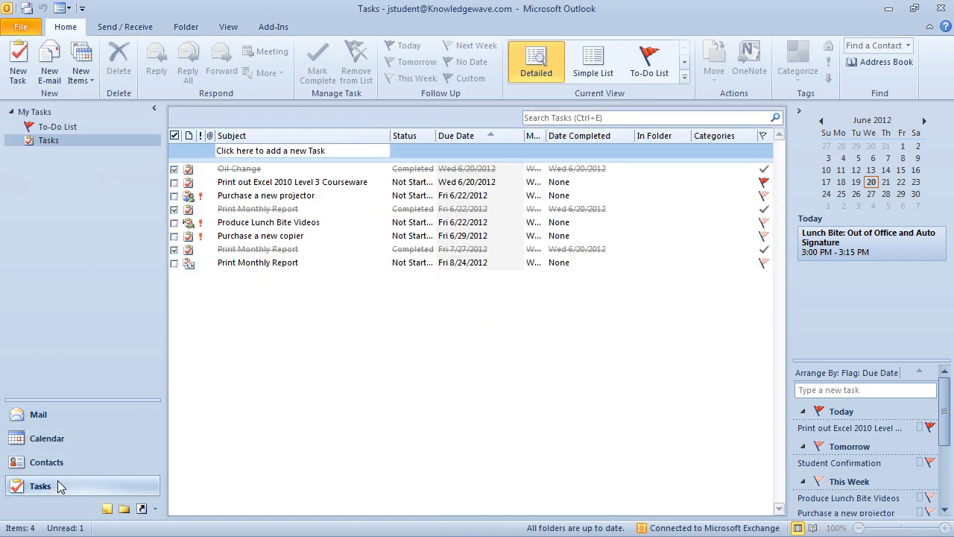